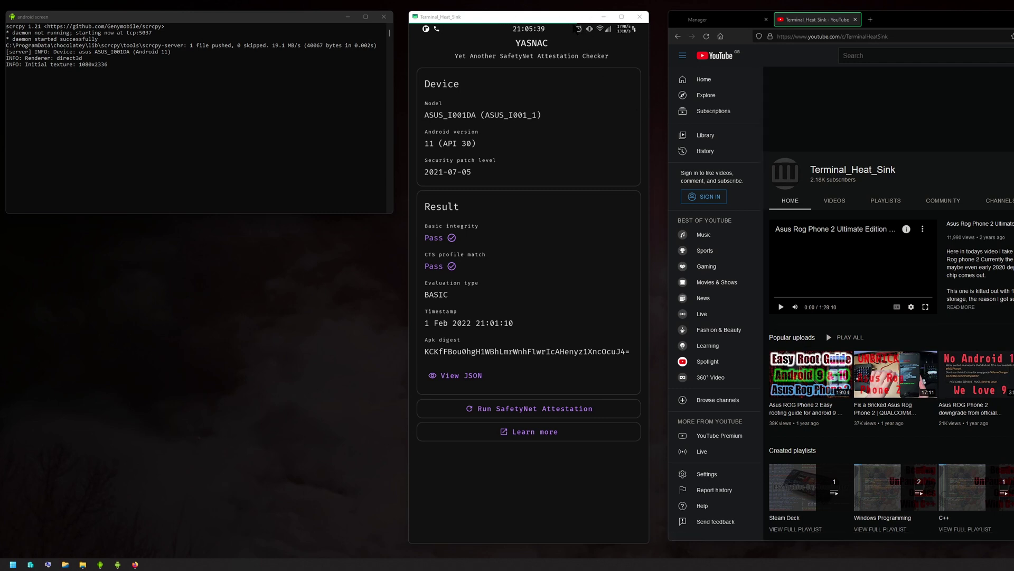
# - Focus the phone mirror window showing YASNAC's passing basic integrity and CTS result
pyautogui.moveTo(566, 40); pyautogui.dragTo(573, 38)
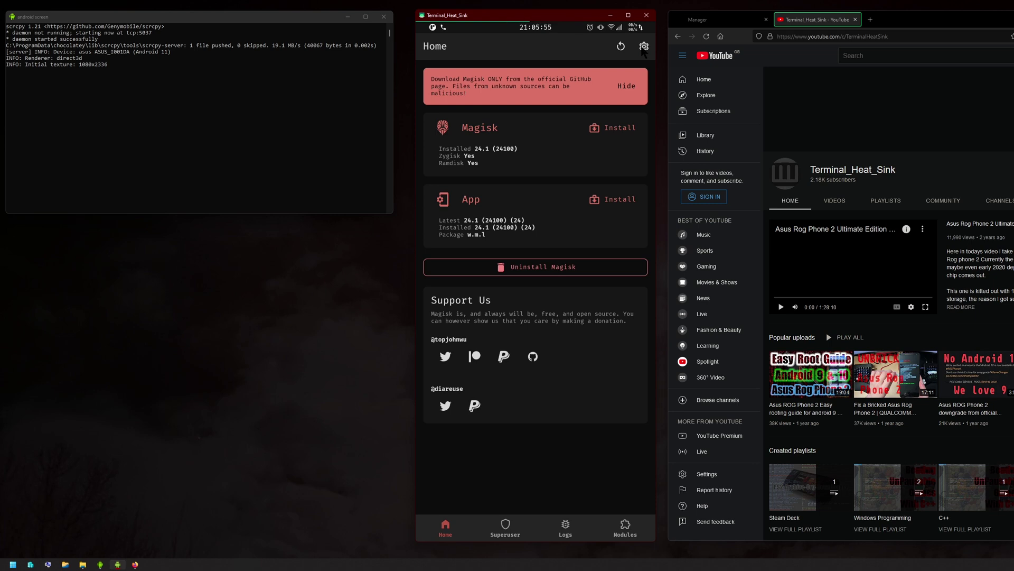
# - Visit Magisk Settings and YASNAC, then return to Magisk Home to bring up the v24.1 changelog
pyautogui.click(643, 46)
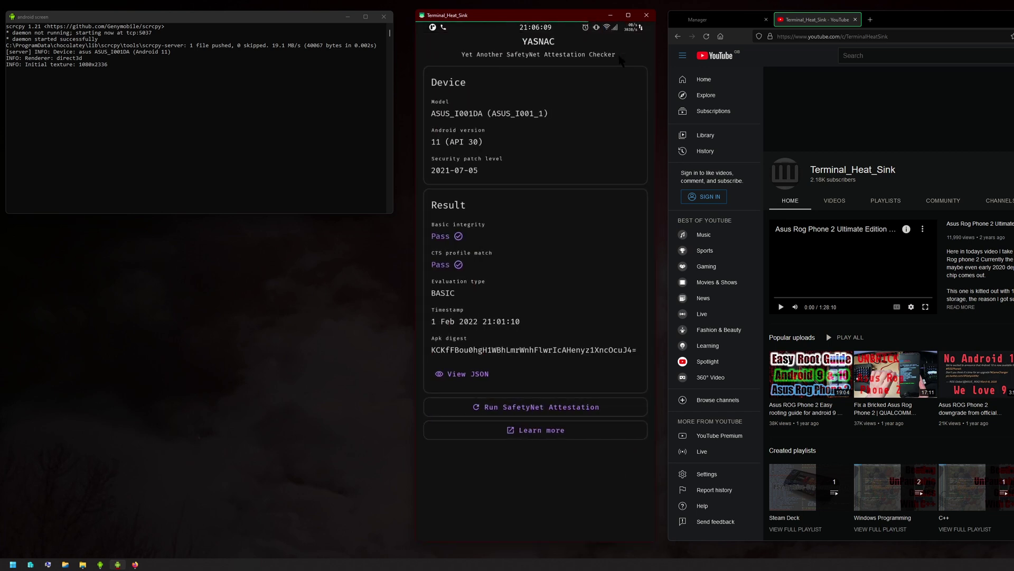
pyautogui.rightClick(601, 88)
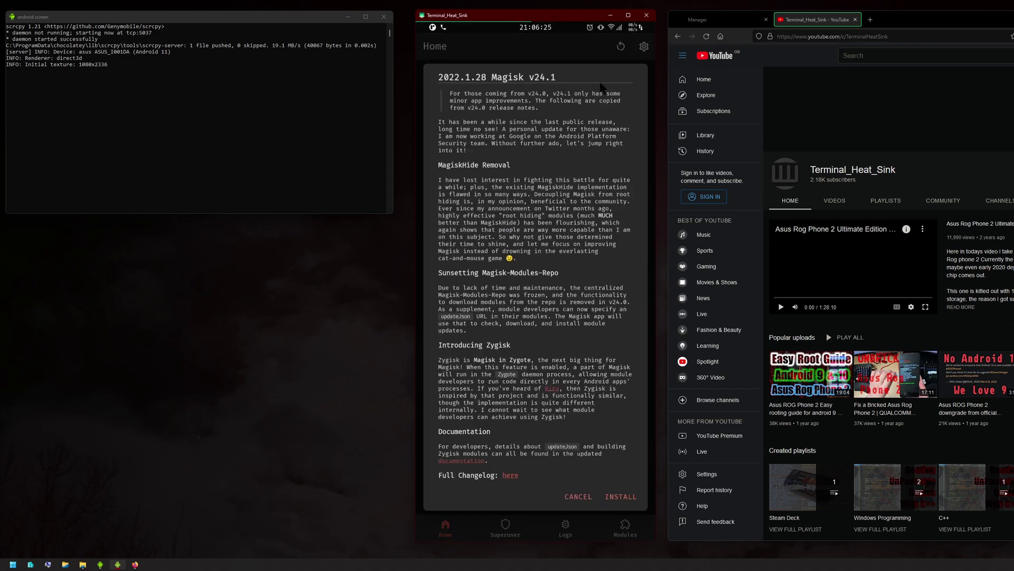
# - Dismiss the v24.1 release notes and show the Modules page with Systemless Hosts and LSPosed v1.7.0
pyautogui.rightClick(601, 88)
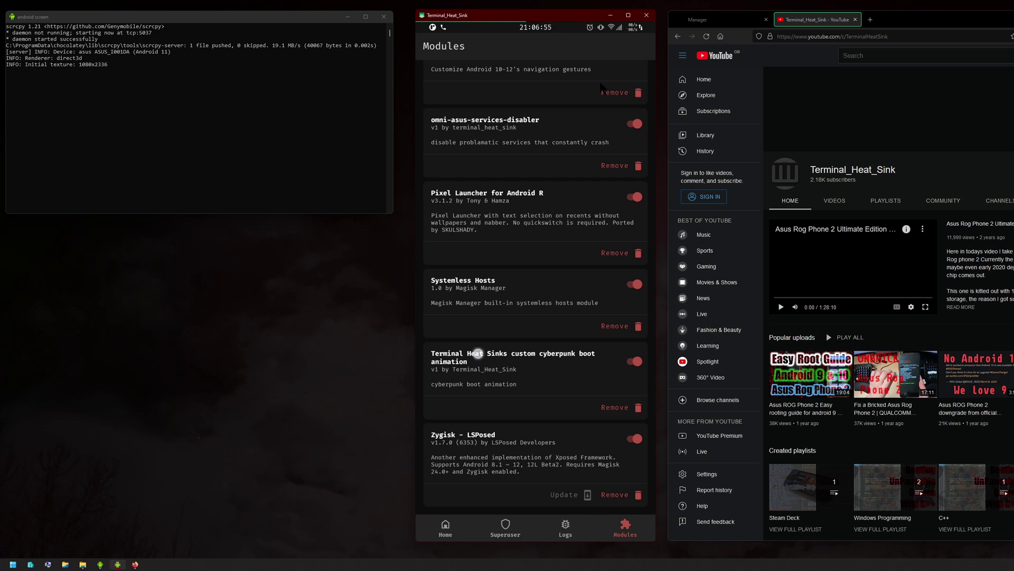
# - Scroll through the installed modules before reaching the Install page with Direct Install selected
pyautogui.scroll(3, 602, 87)
pyautogui.scroll(4, 602, 87)
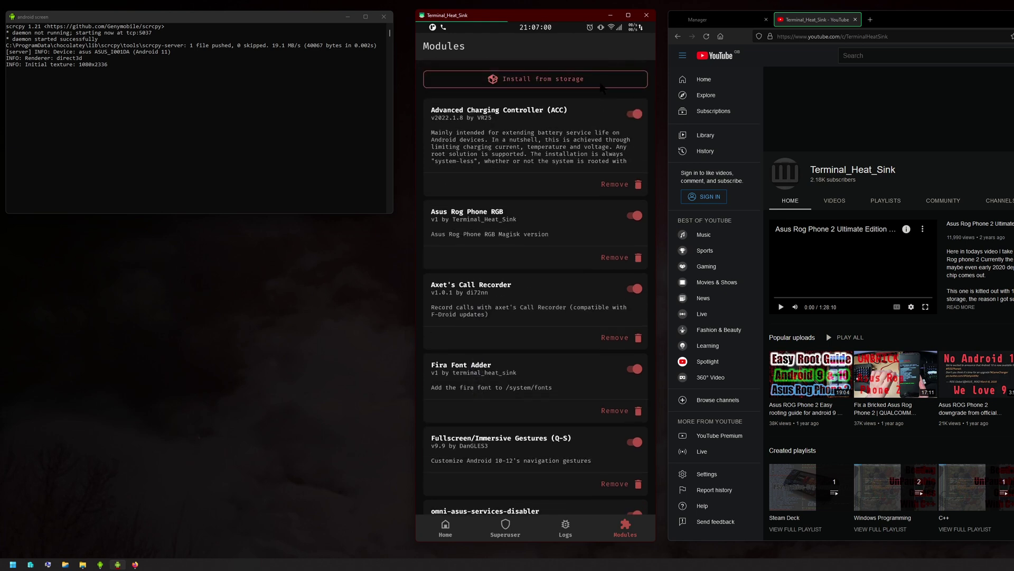
pyautogui.scroll(-6, 602, 87)
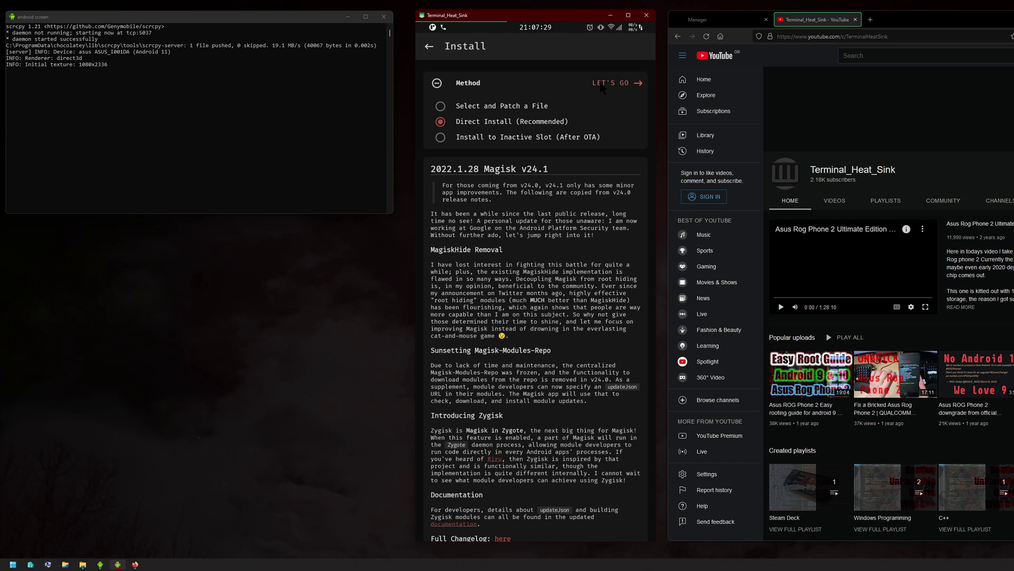
# - Leave the Install page and add Google Play services with all its gms processes to the DenyList
pyautogui.rightClick(603, 87)
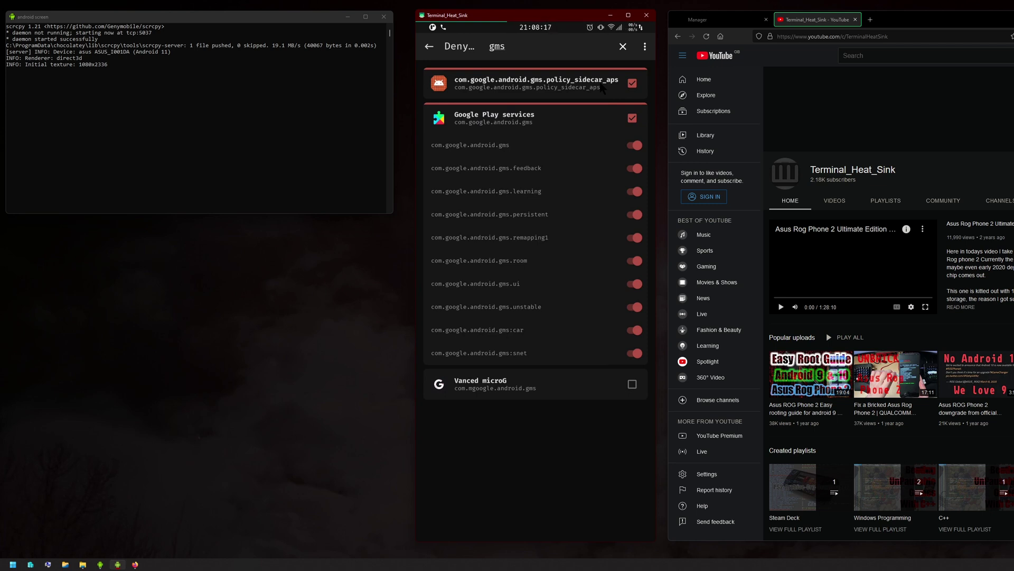
# - Collapse the Google Play services process list and return to Settings with Enforce DenyList on
pyautogui.click(493, 118)
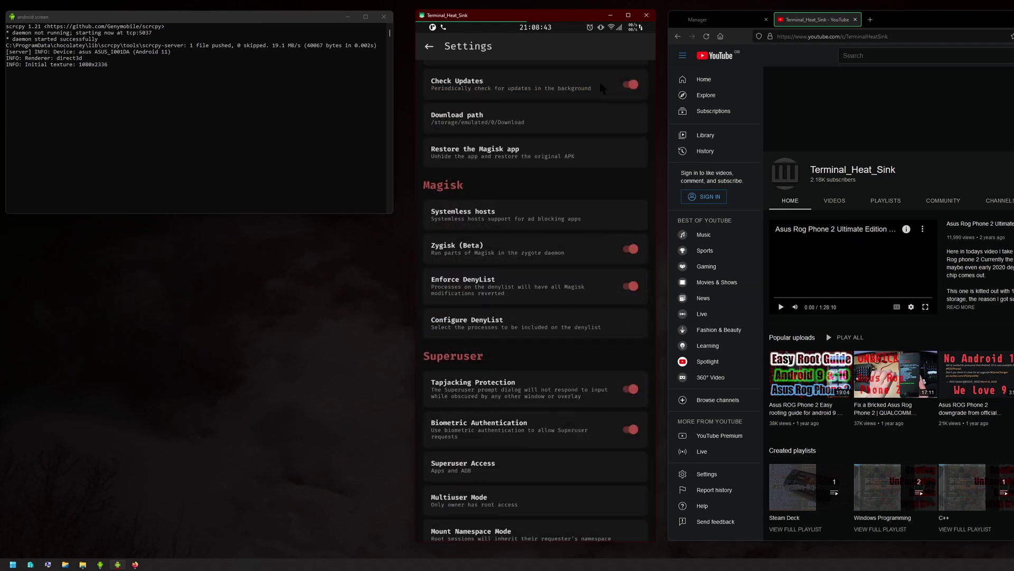
# - Scroll the Modules list down to Zygisk - LSPosed v1.7.0 and its Update option
pyautogui.scroll(-2, 603, 89)
pyautogui.scroll(-1, 601, 87)
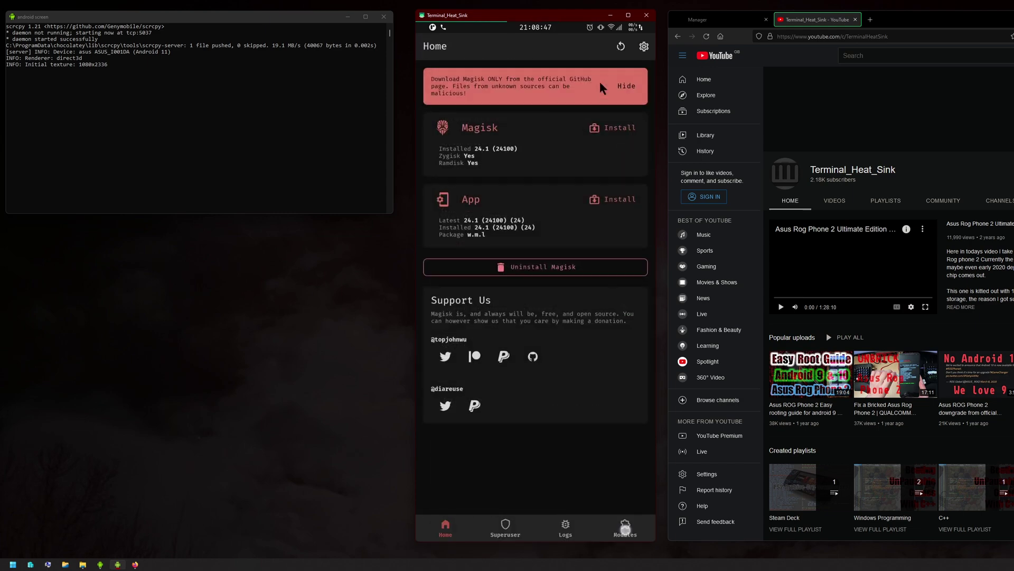
pyautogui.scroll(-10, 603, 87)
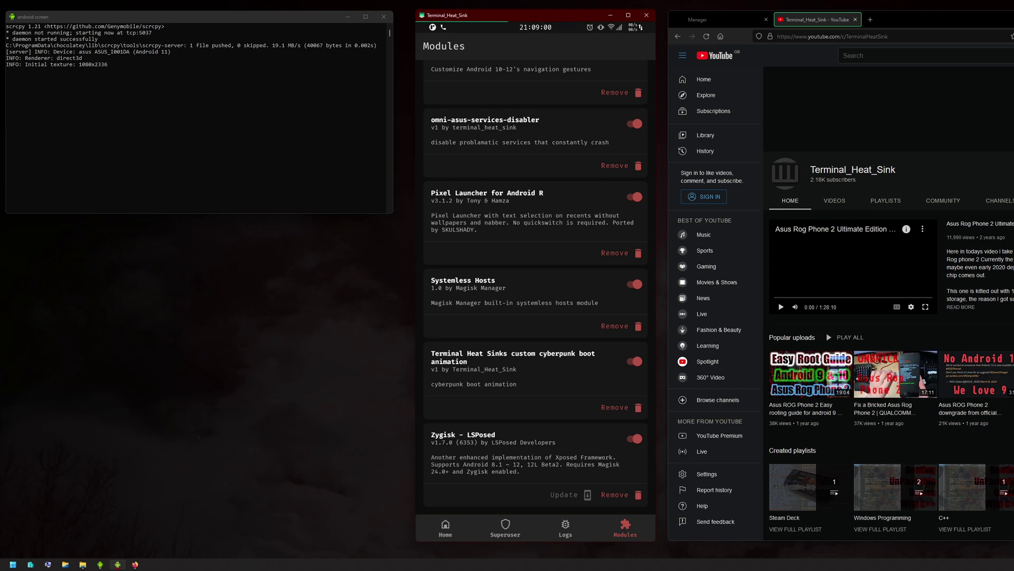
# - Search DuckDuckGo for 'lsposed' in a new Firefox tab and open the LSPosed GitHub repository
pyautogui.moveTo(889, 16); pyautogui.dragTo(582, 23)
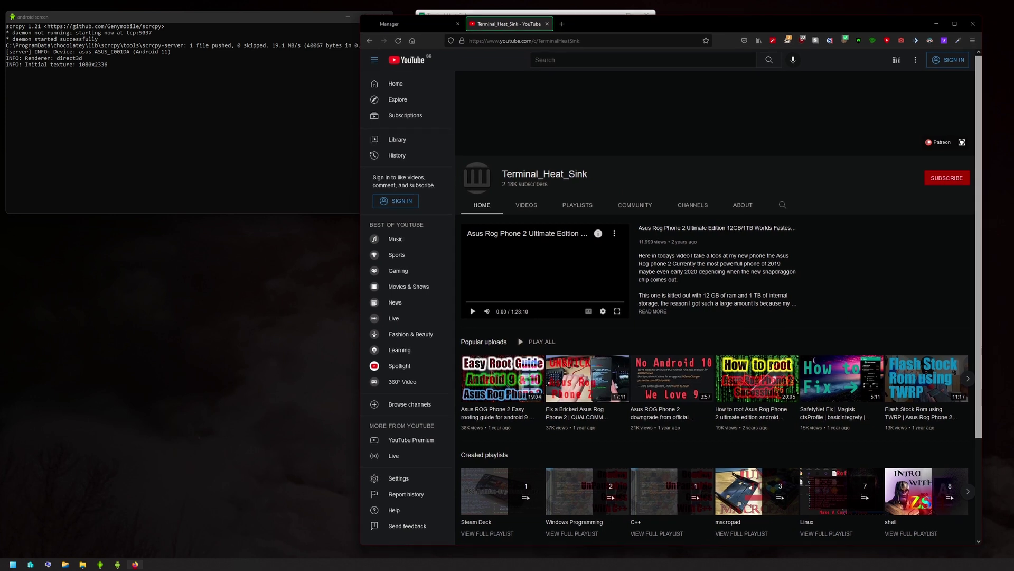
pyautogui.click(561, 24)
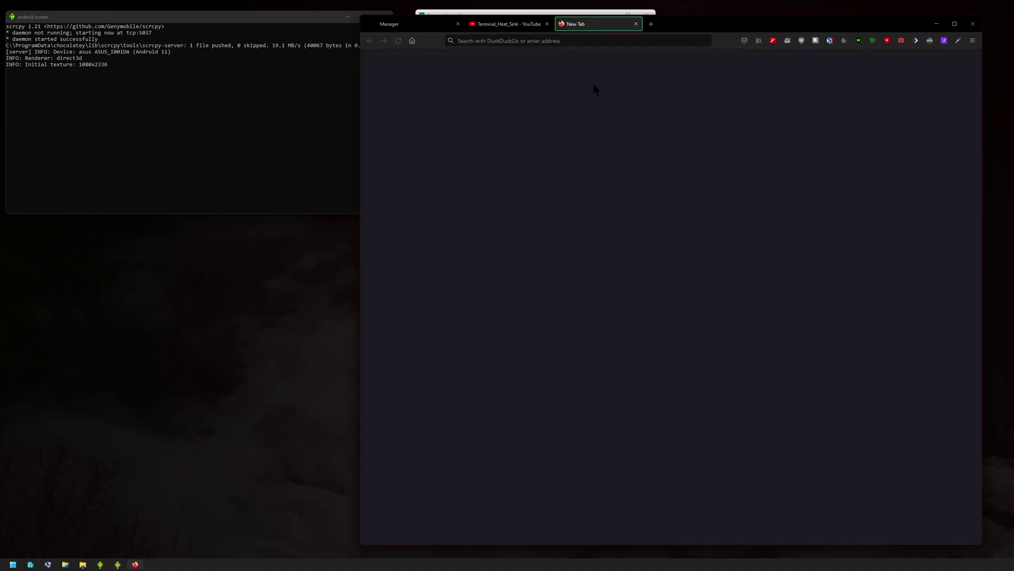
pyautogui.write('lsposed')
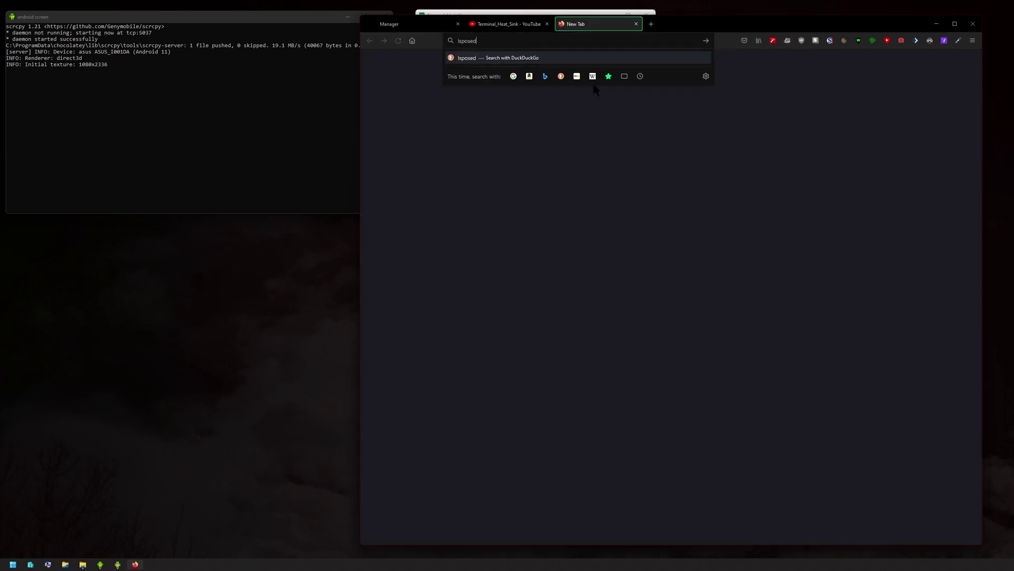
pyautogui.press('Return')
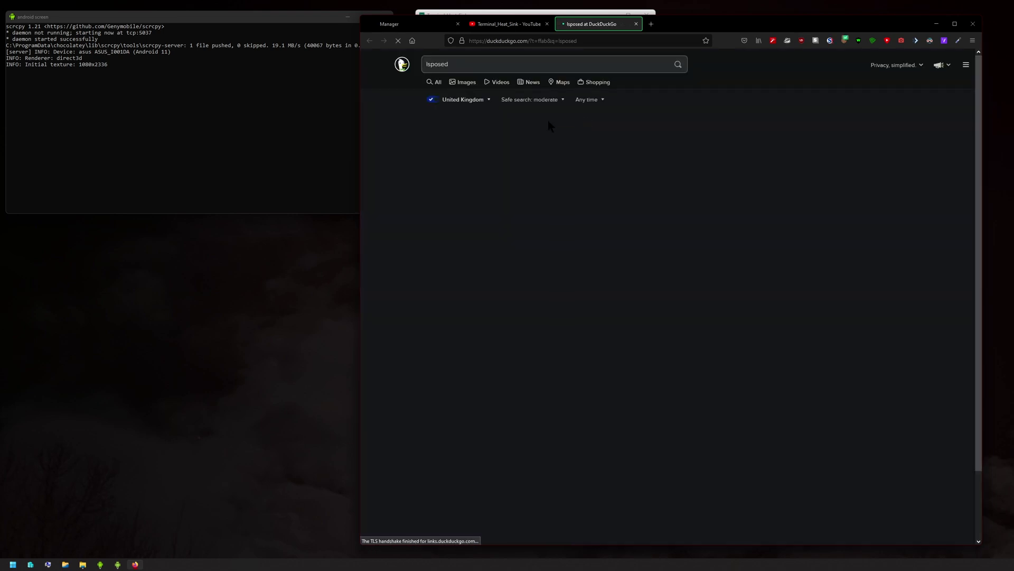
pyautogui.click(468, 134)
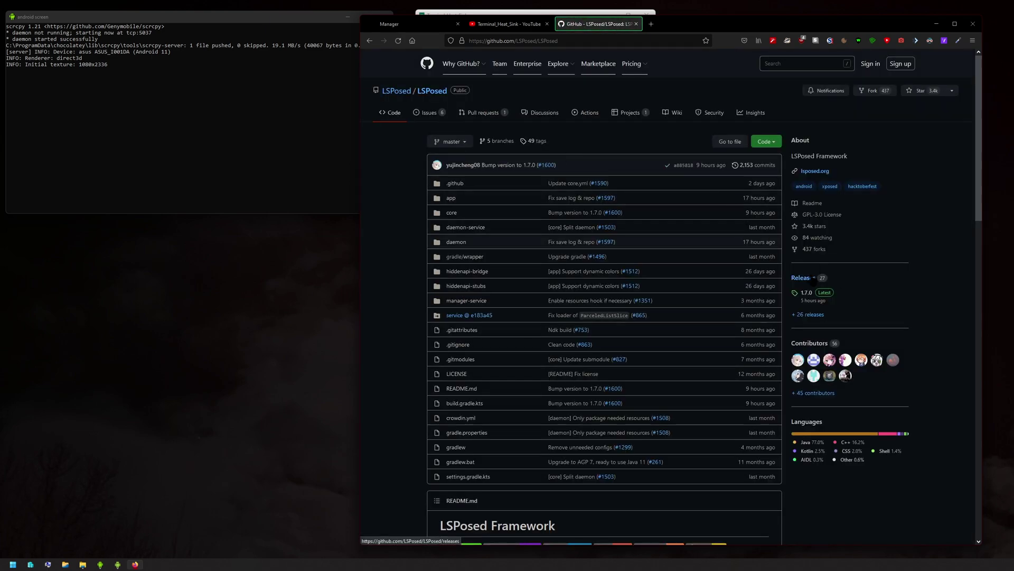
# - Locate the LSPosed 1.7.0 zygisk zip under Releases Assets, then move Firefox aside to reveal YASNAC
pyautogui.click(803, 277)
pyautogui.scroll(-2, 642, 288)
pyautogui.scroll(-10, 642, 288)
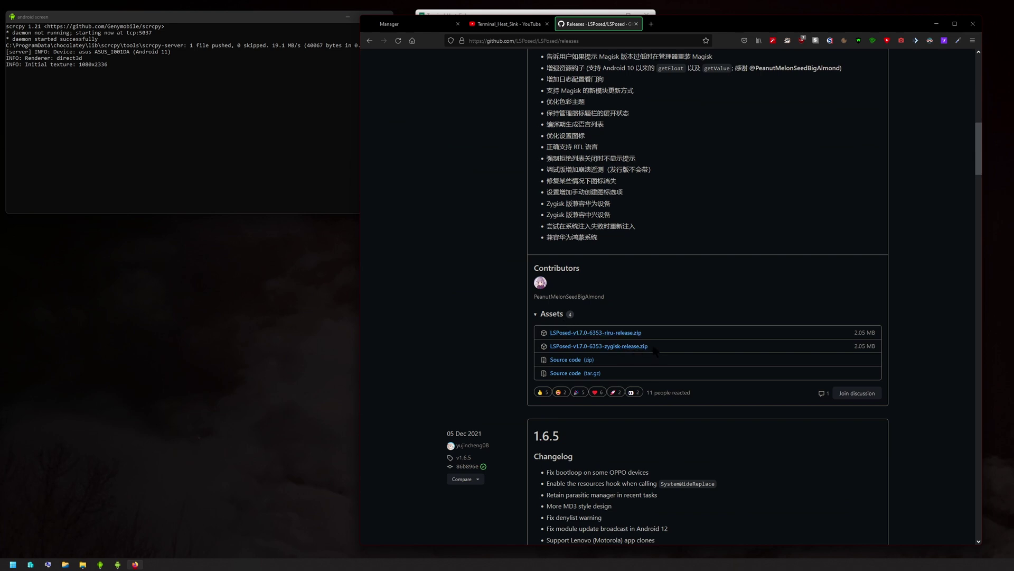
pyautogui.moveTo(656, 350); pyautogui.dragTo(549, 347)
pyautogui.moveTo(647, 332); pyautogui.dragTo(549, 333)
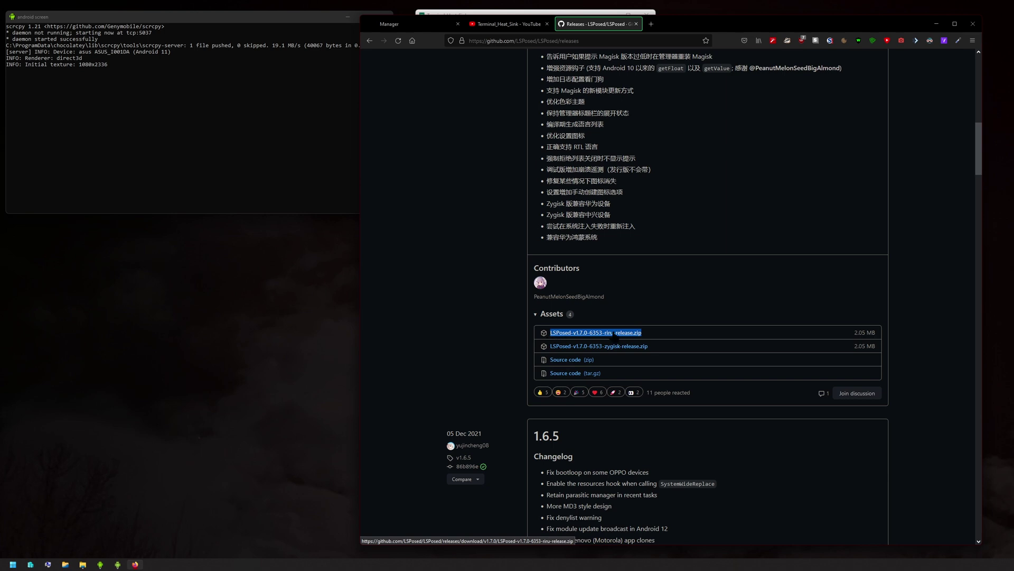
pyautogui.click(670, 349)
pyautogui.moveTo(667, 351); pyautogui.dragTo(548, 346)
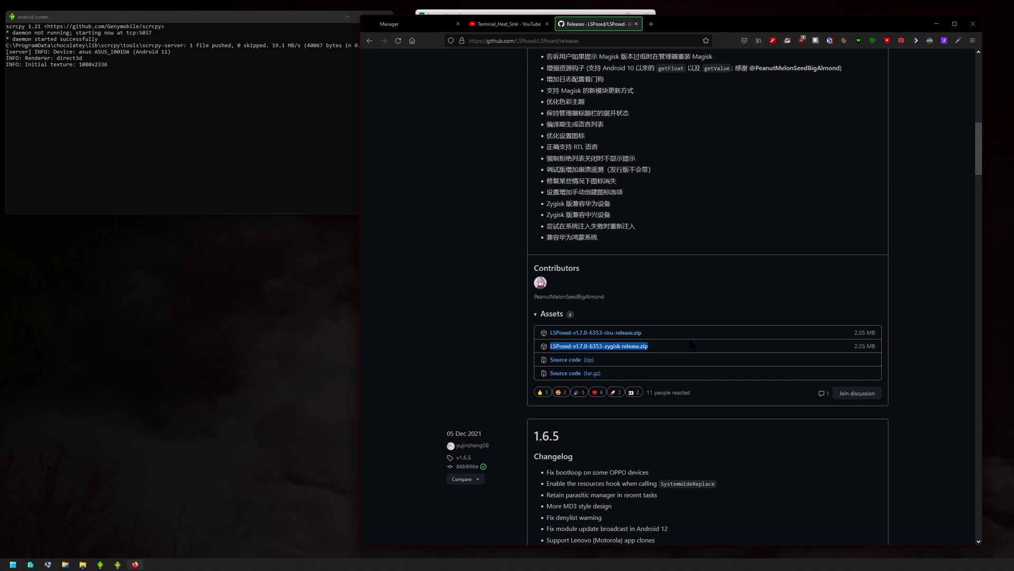
pyautogui.click(507, 24)
pyautogui.moveTo(680, 30); pyautogui.dragTo(992, 24)
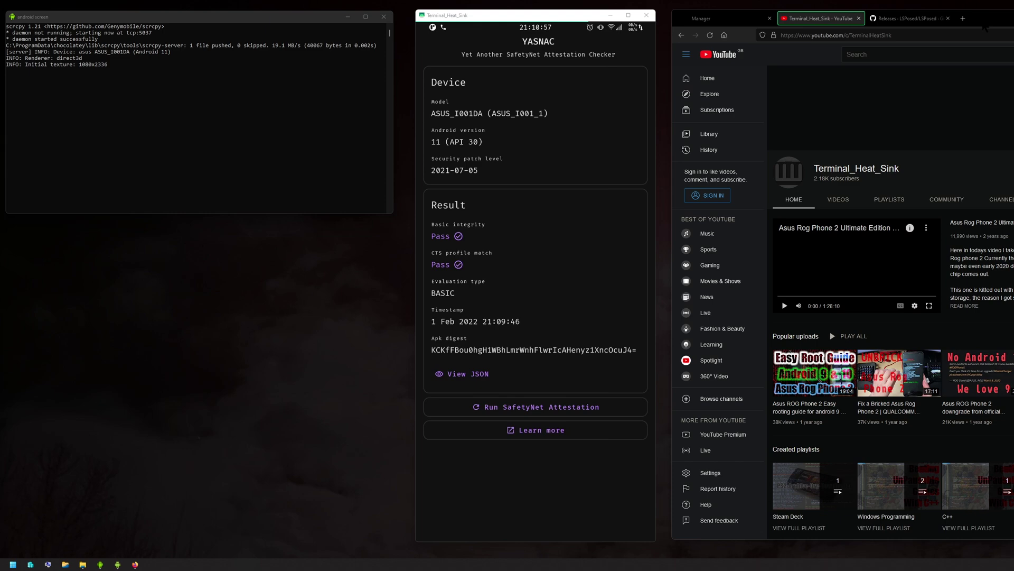
# - Search DuckDuckGo for 'magisk props' in a new tab and open the MagiskHidePropsConf GitHub repository
pyautogui.moveTo(985, 28); pyautogui.dragTo(535, 37)
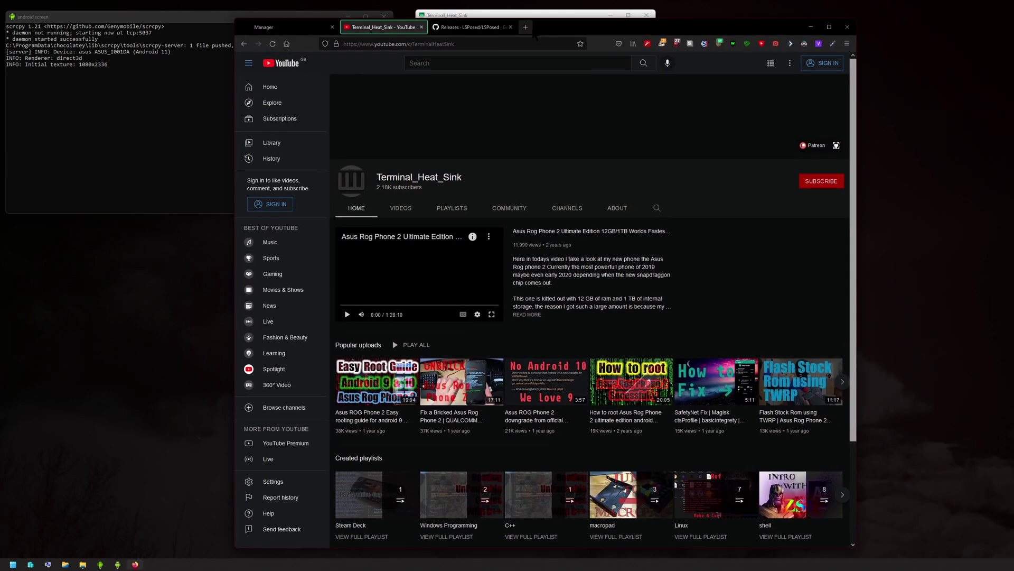
pyautogui.click(527, 28)
pyautogui.write('magis')
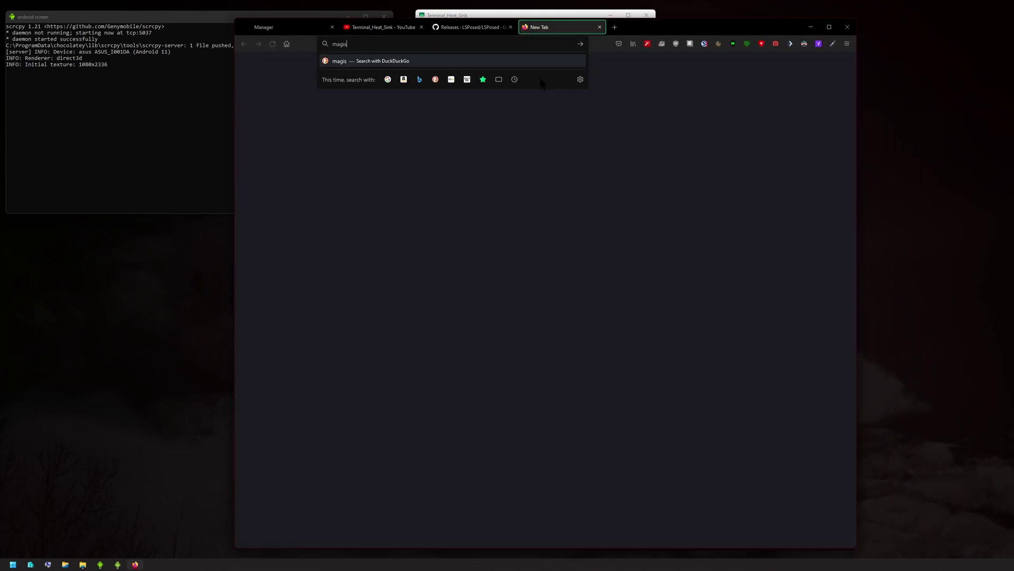
pyautogui.write('k props')
pyautogui.press('Return')
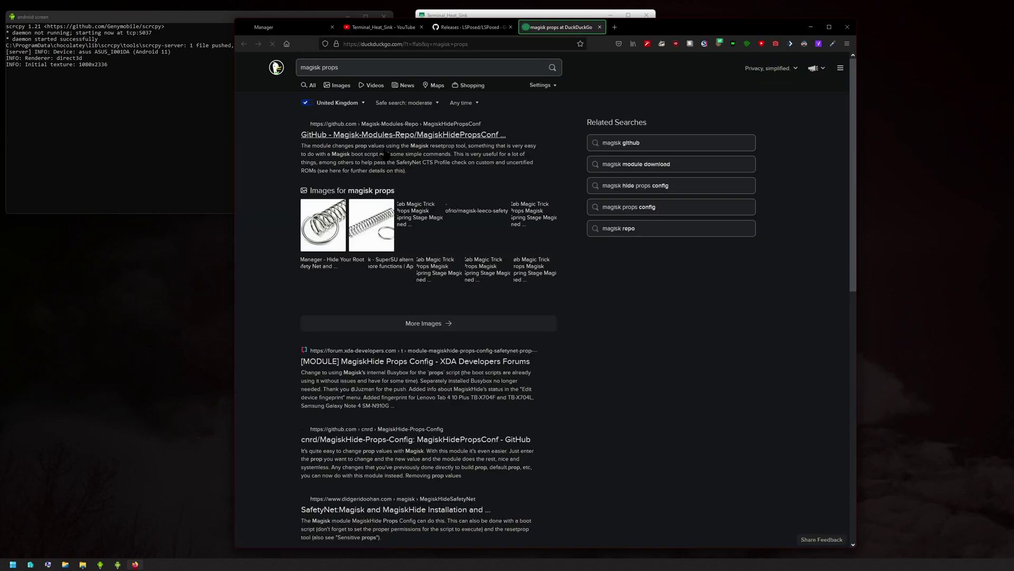
pyautogui.click(434, 134)
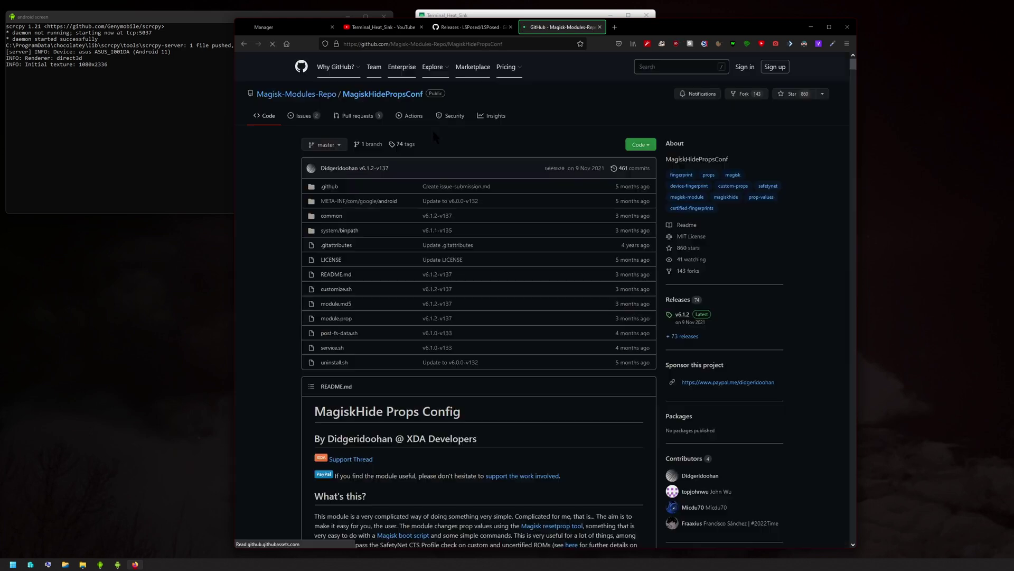
# - Scroll the MagiskHidePropsConf README past the Documentation index to the Usage and Run options sections
pyautogui.scroll(-3, 463, 309)
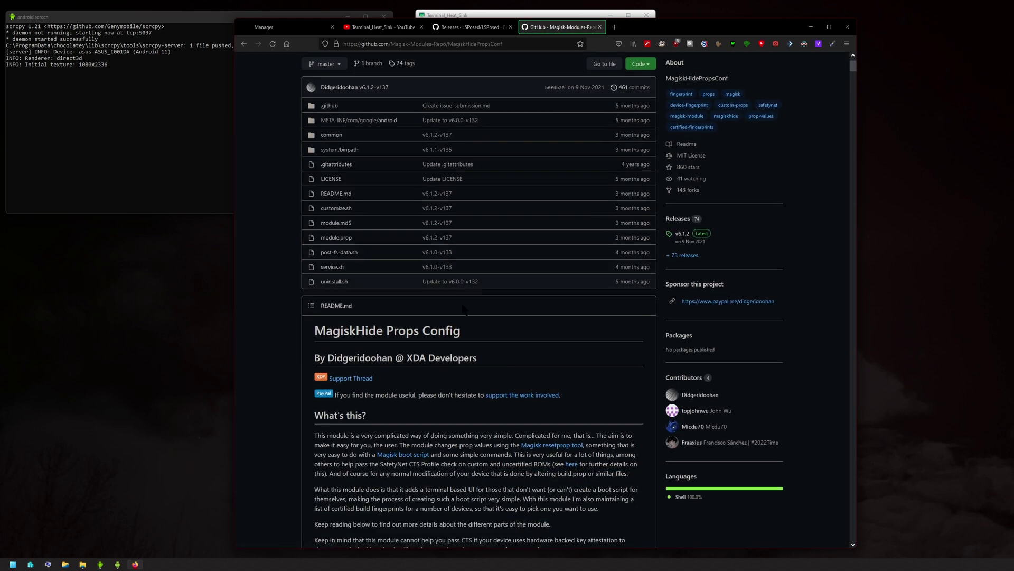
pyautogui.scroll(-5, 463, 348)
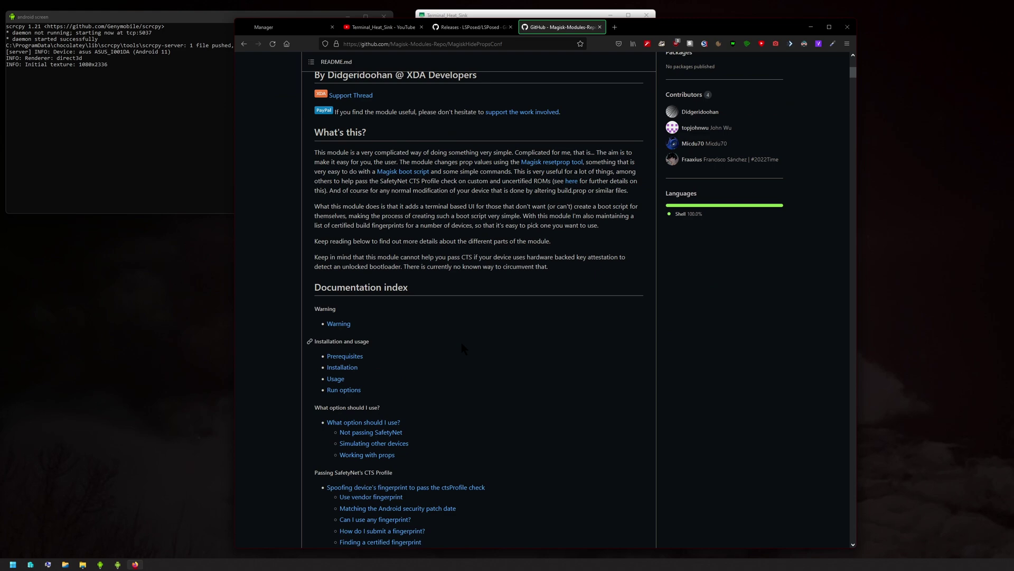
pyautogui.scroll(-10, 461, 344)
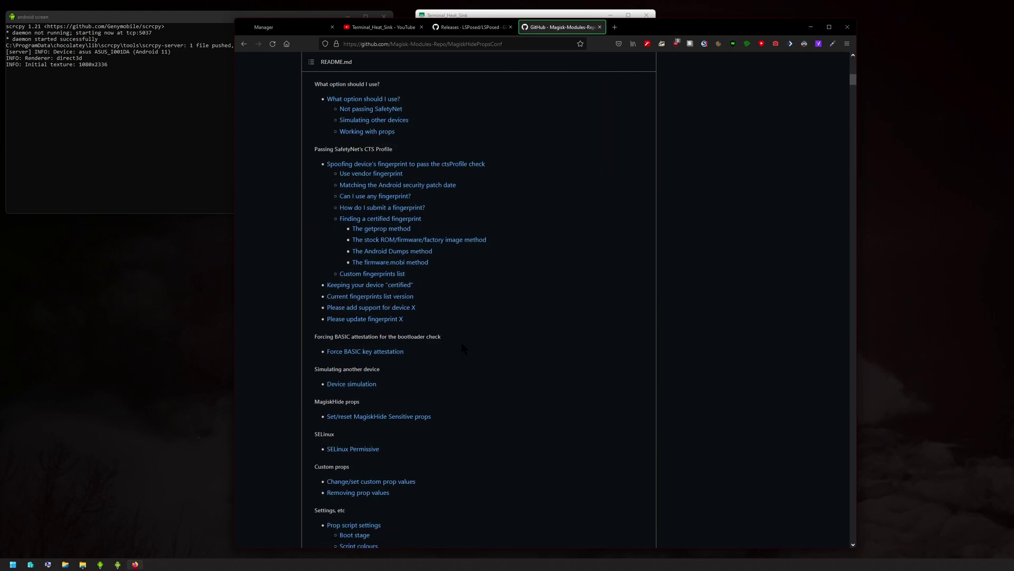
pyautogui.scroll(-6, 462, 344)
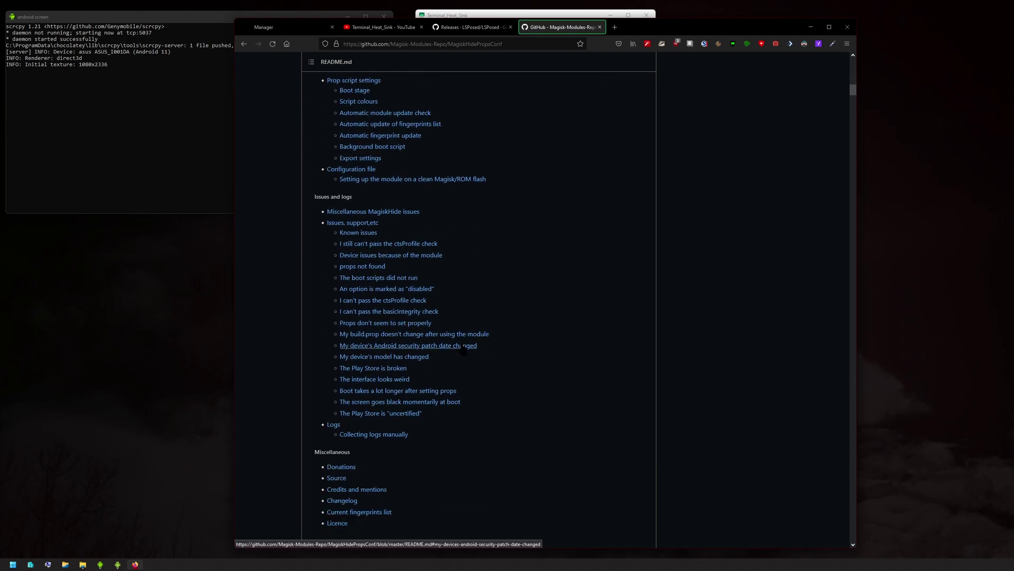
pyautogui.scroll(-8, 461, 347)
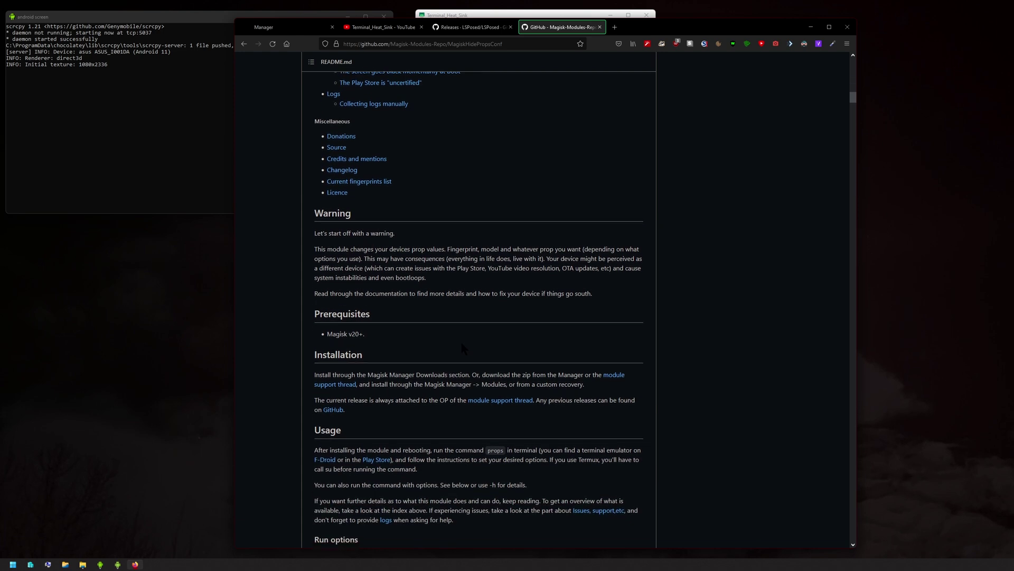
pyautogui.scroll(-3, 462, 346)
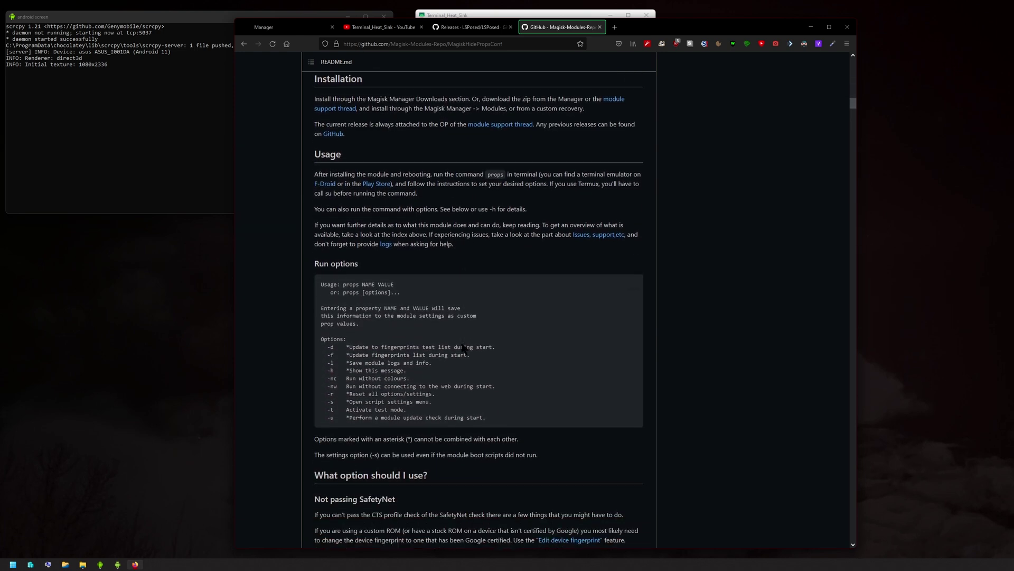
pyautogui.scroll(-2, 450, 332)
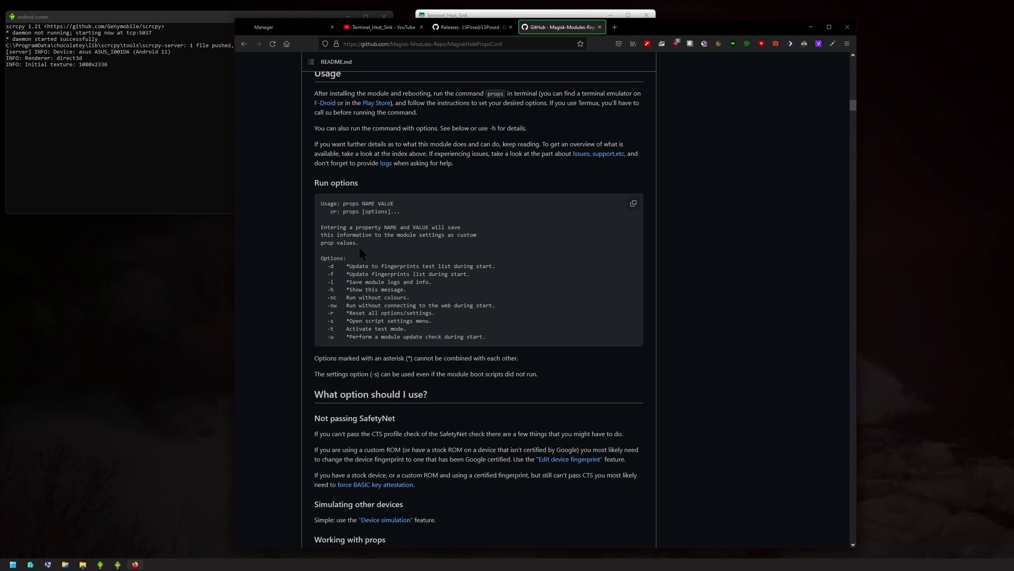
pyautogui.click(578, 15)
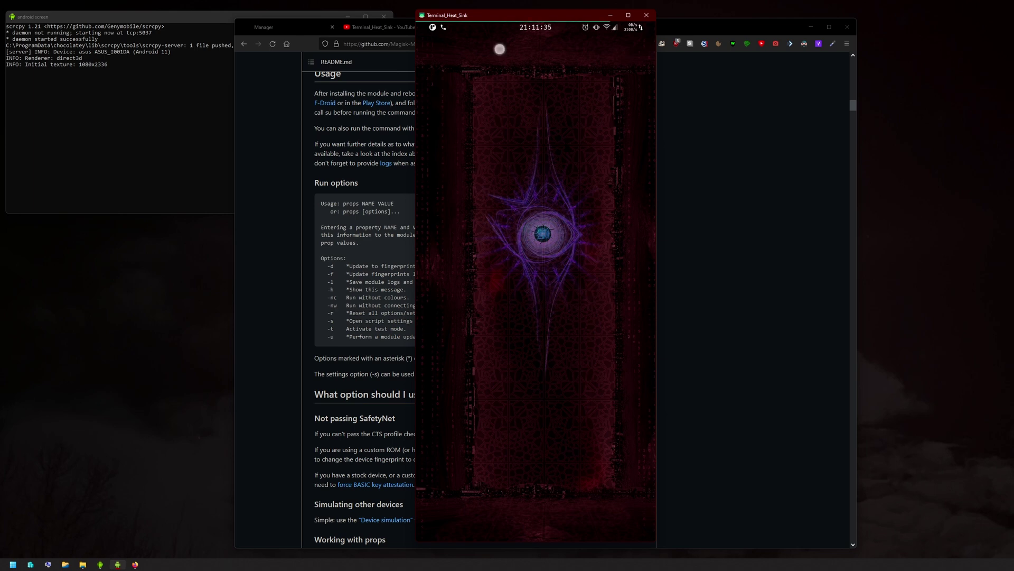
# - Launch Termux from the phone's app search and confirm a root shell with su and whoami
pyautogui.moveTo(499, 48); pyautogui.dragTo(564, 141)
pyautogui.write('t')
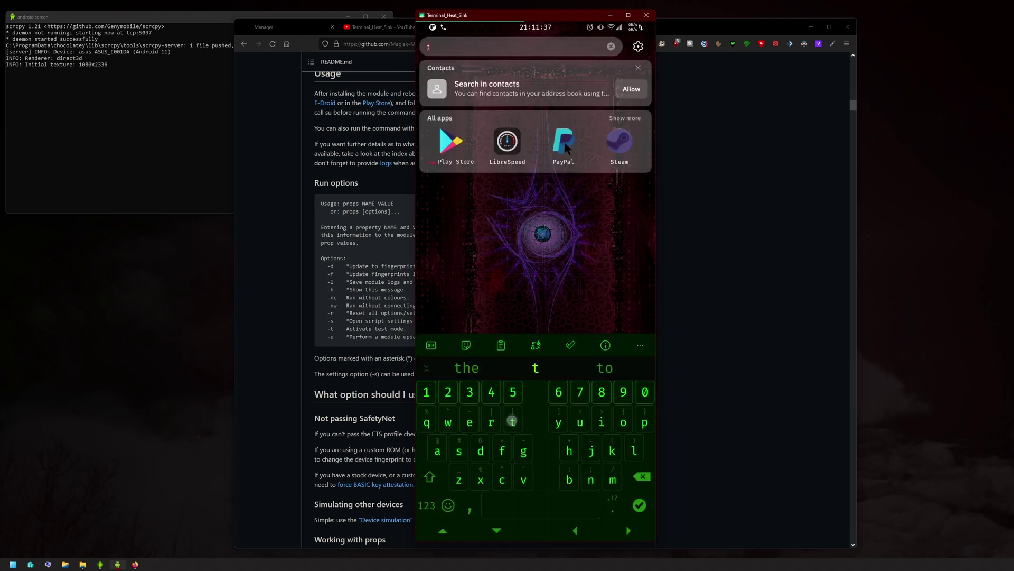
pyautogui.write('er')
pyautogui.press('Return')
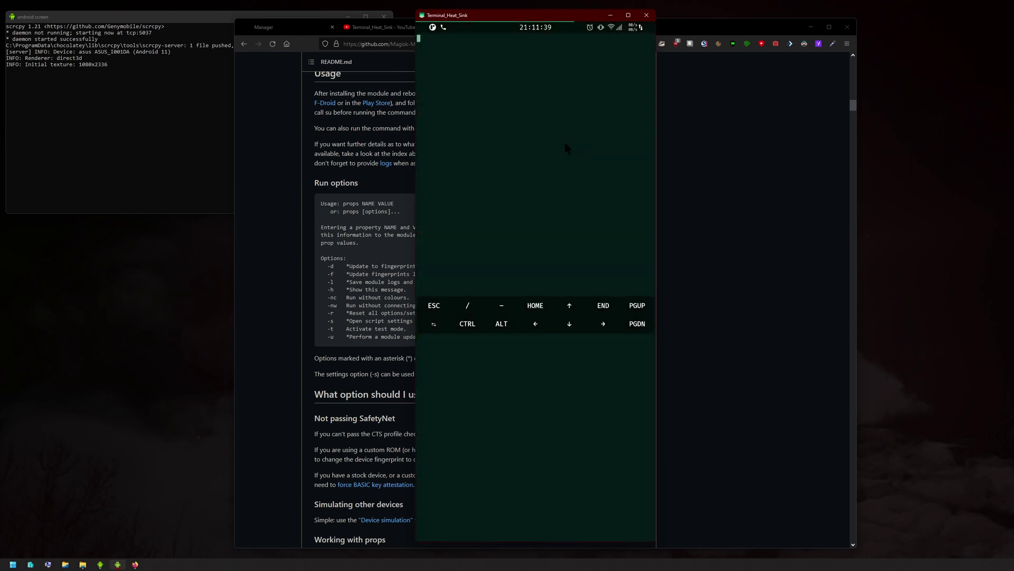
pyautogui.write('su')
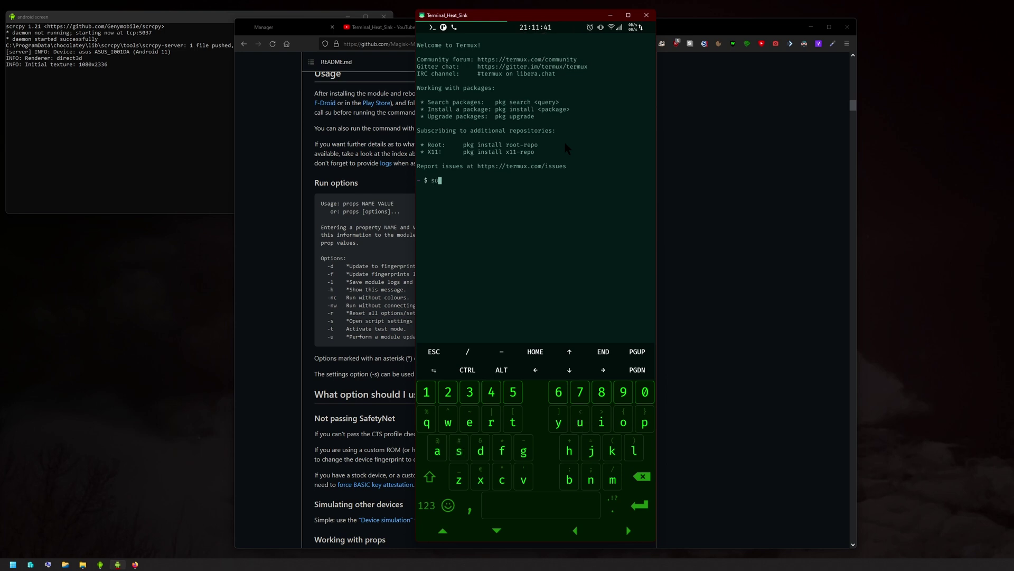
pyautogui.press('Return')
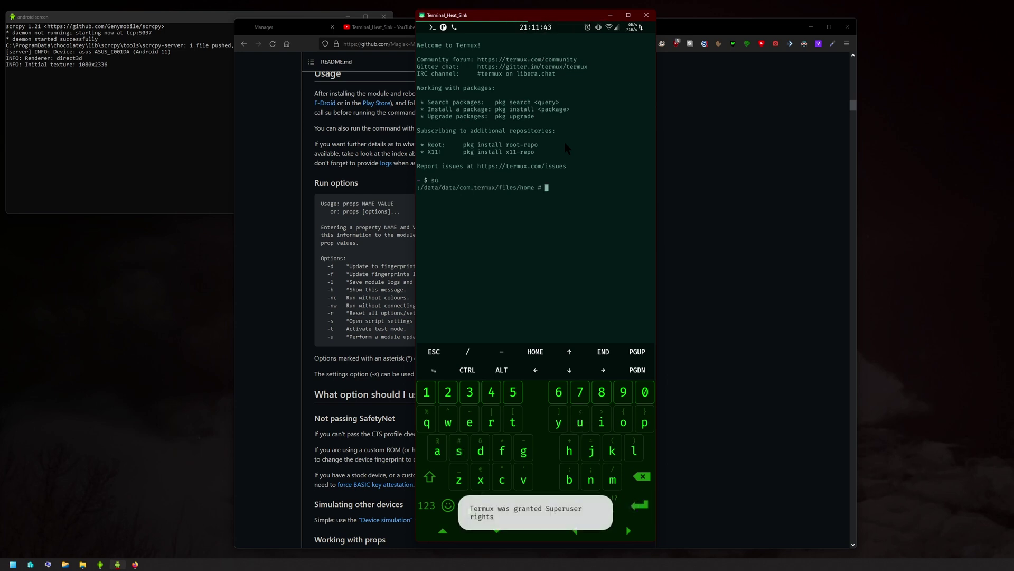
pyautogui.write('whoami')
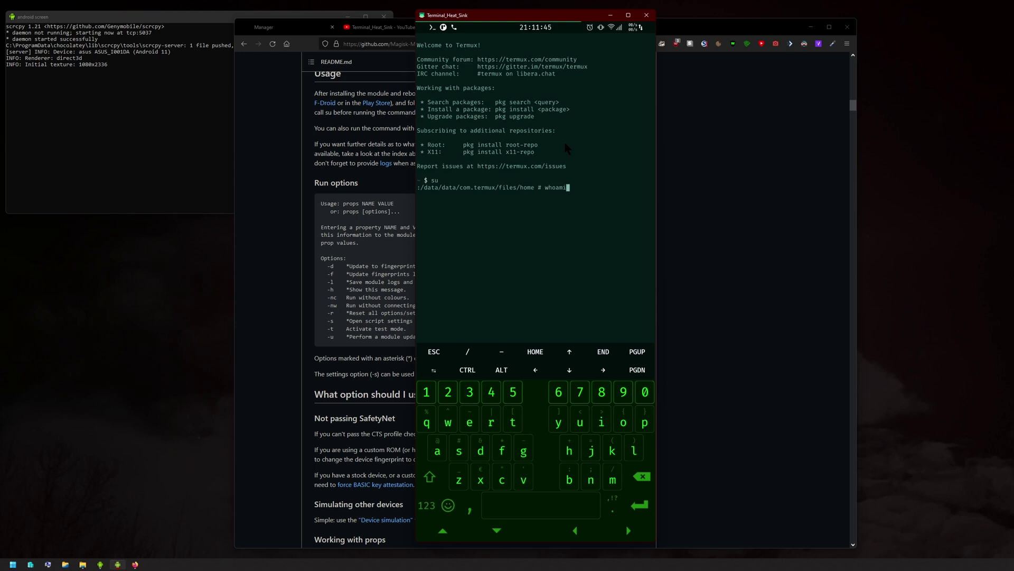
pyautogui.press('Return')
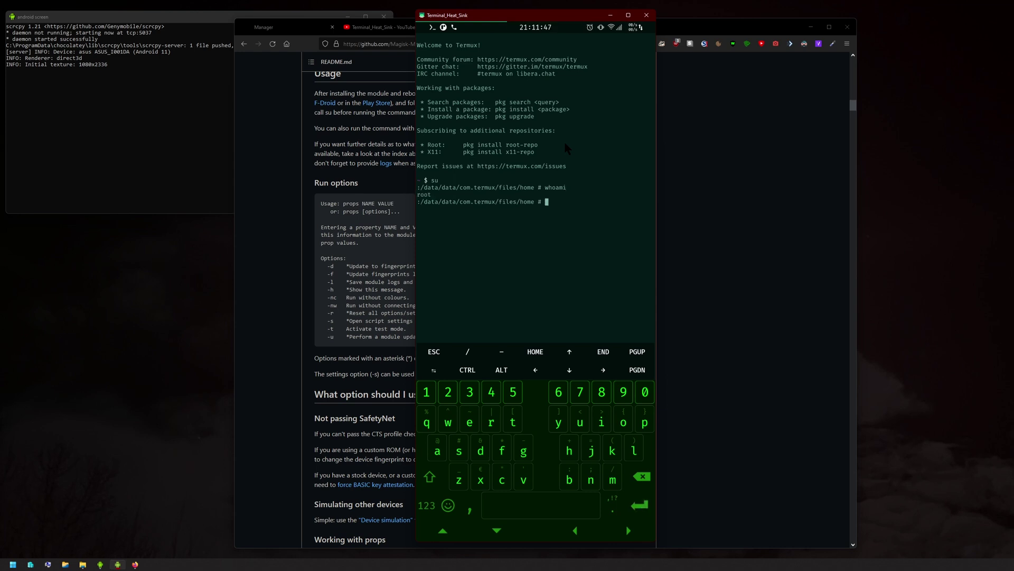
# - Exit the root shell and run whoami again as the normal user
pyautogui.write('exit')
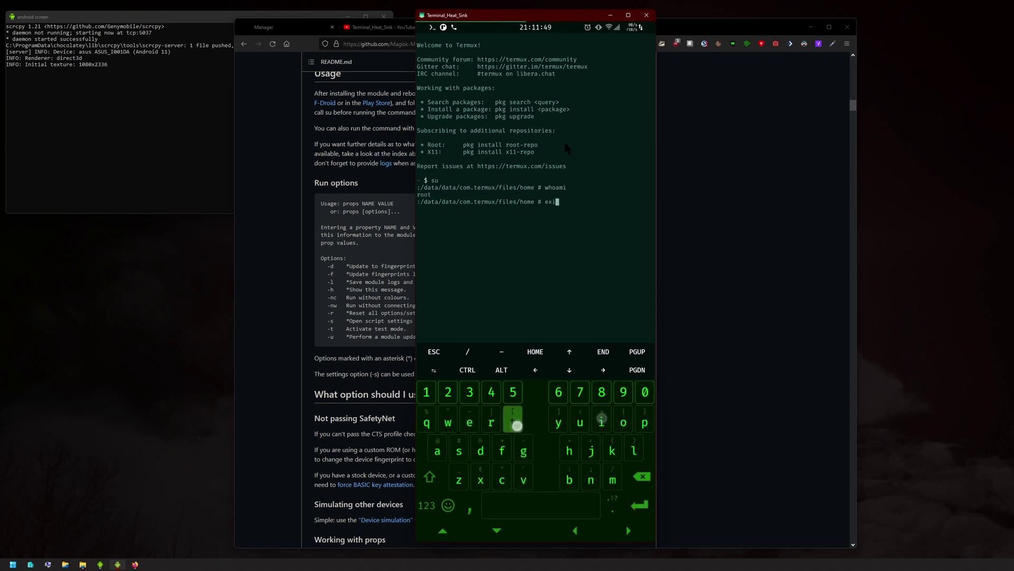
pyautogui.press('Return')
pyautogui.write('e')
pyautogui.press('BackSpace')
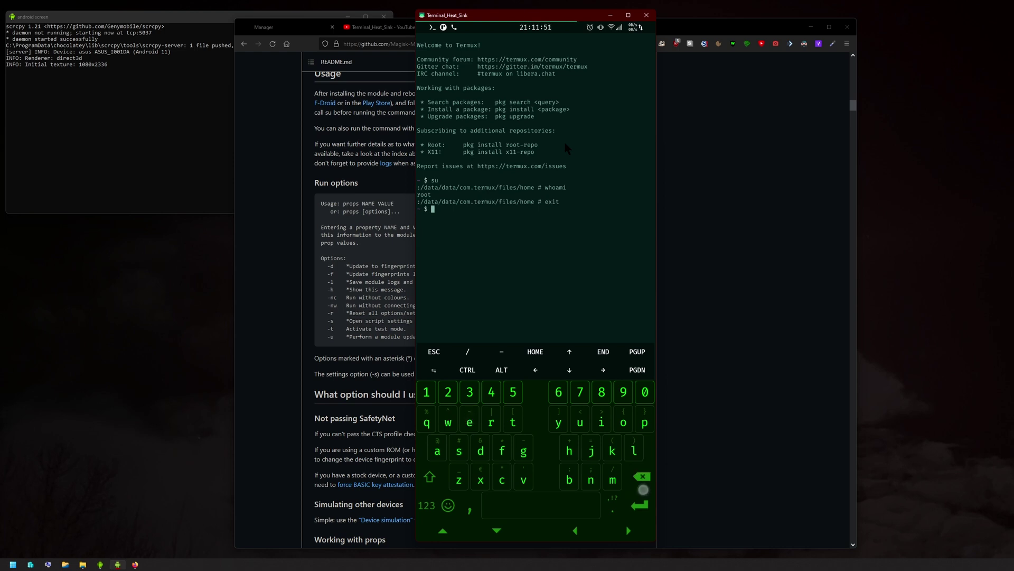
pyautogui.write('whoami')
pyautogui.press('Return')
# - Become root again and run props, which is not found; return to the README
pyautogui.write('su')
pyautogui.press('Return')
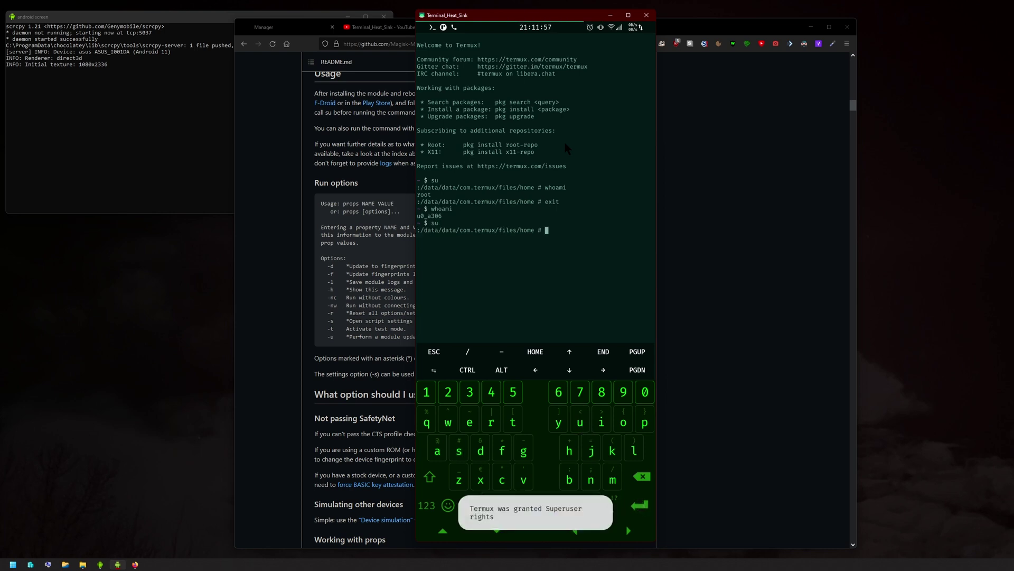
pyautogui.write('props')
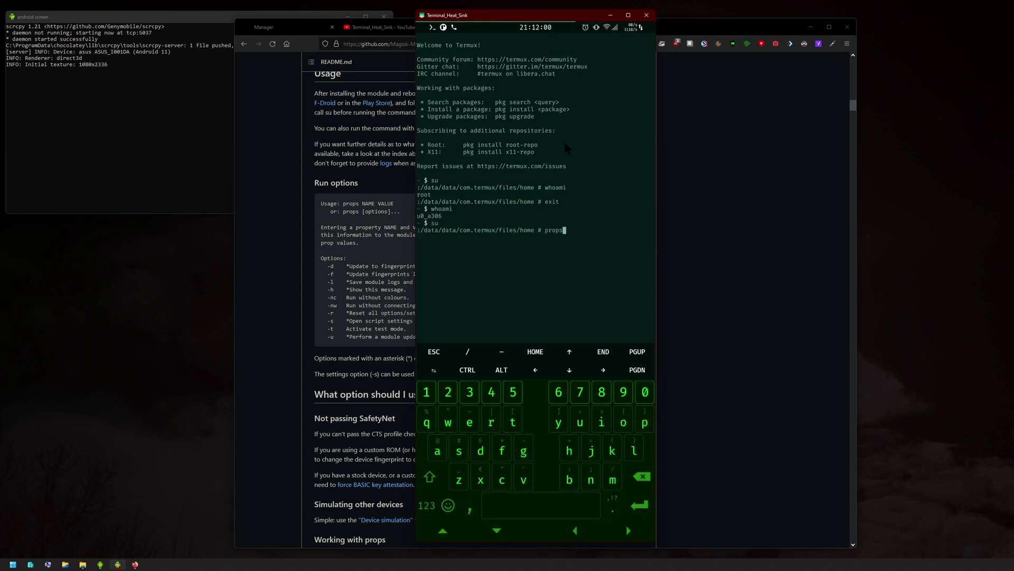
pyautogui.press('Return')
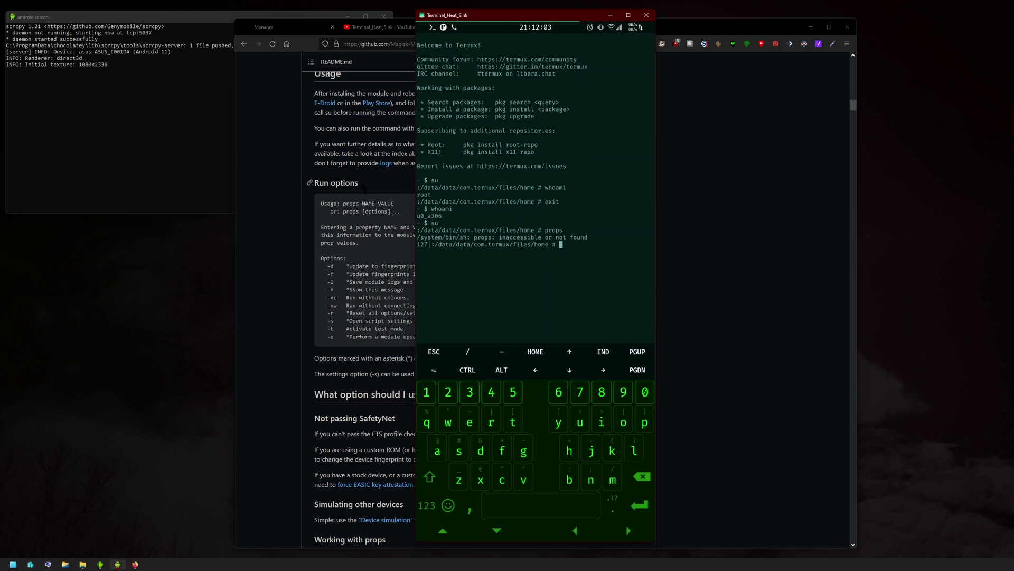
pyautogui.click(365, 237)
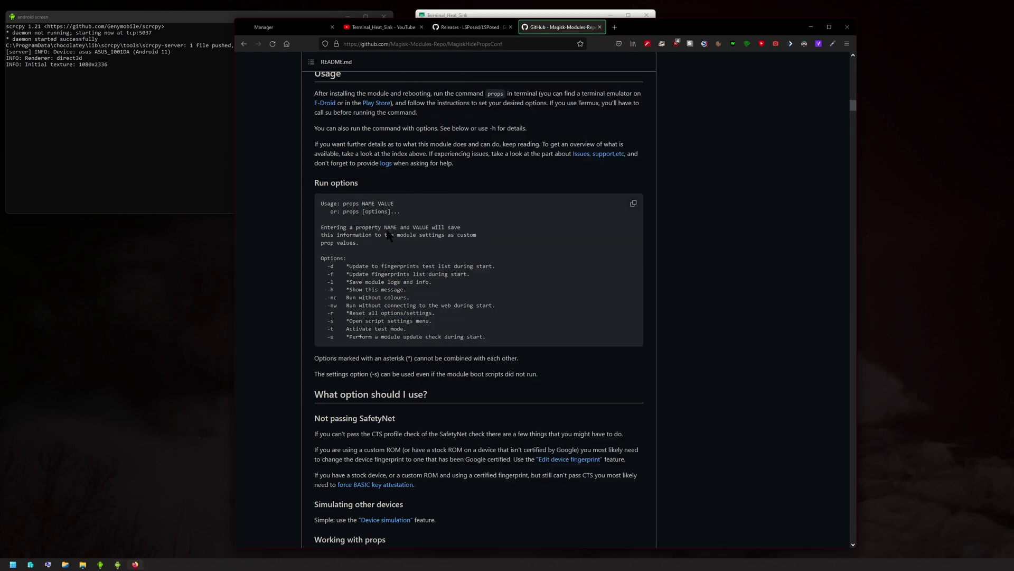
# - Read through the README's Run options and Spoofing fingerprint sections, then bring the phone mirror forward
pyautogui.scroll(-10, 358, 265)
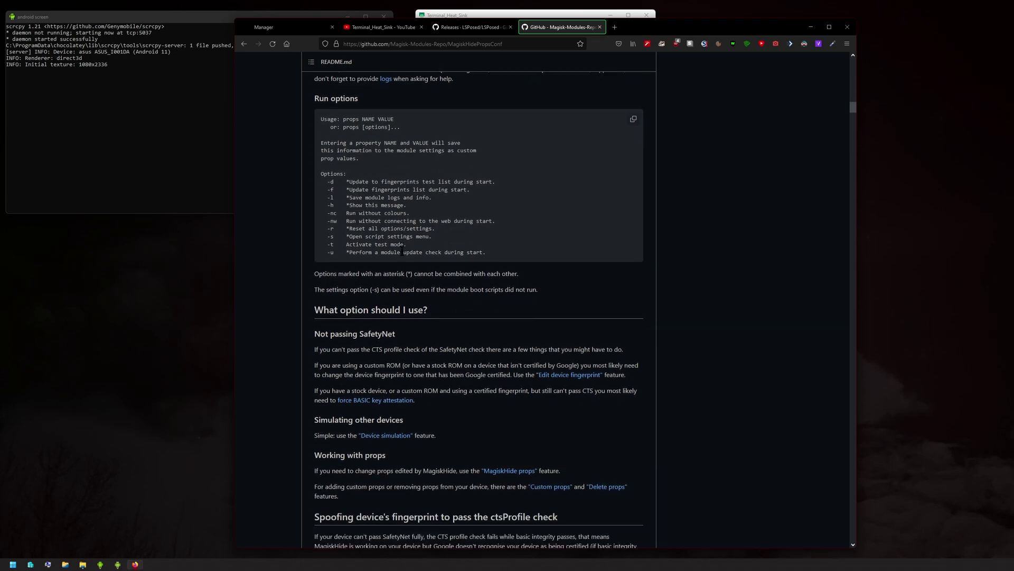
pyautogui.scroll(8, 401, 250)
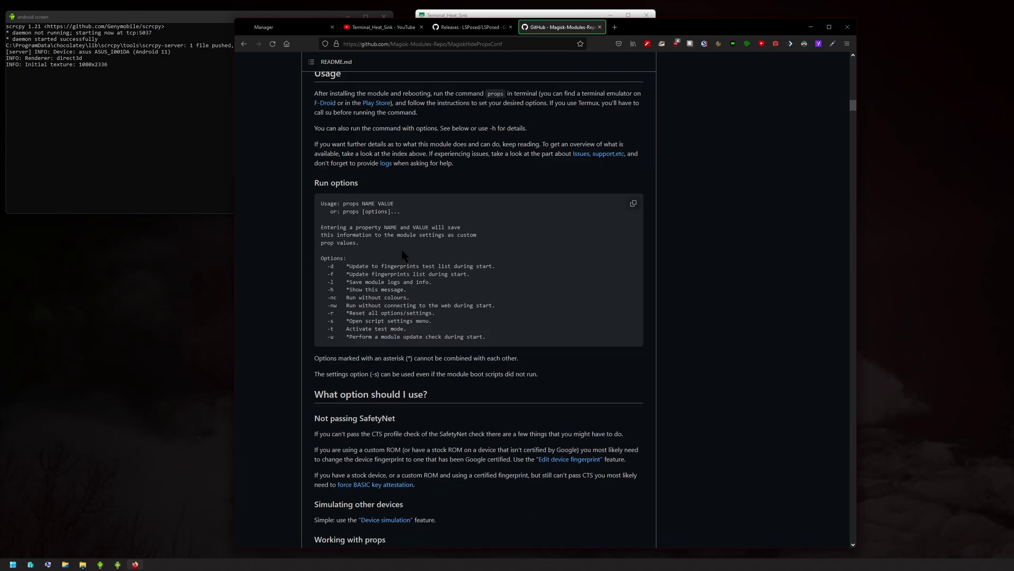
pyautogui.scroll(-2, 371, 296)
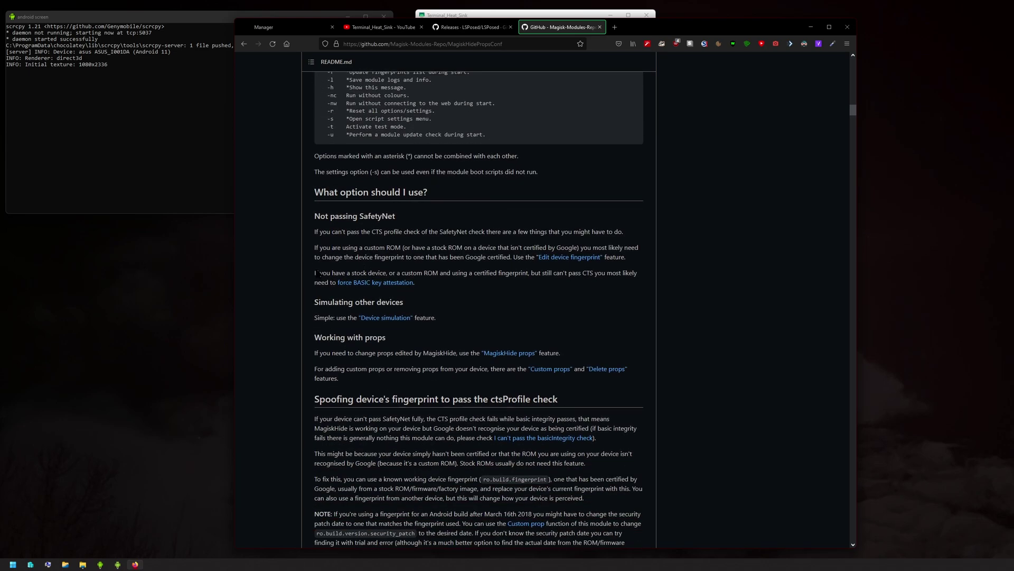
pyautogui.scroll(-2, 449, 284)
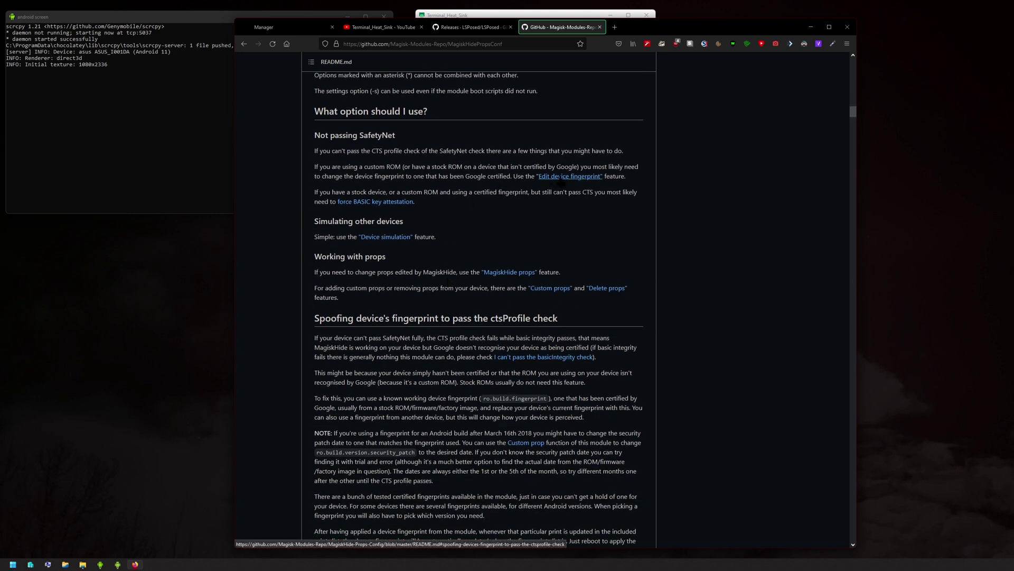
pyautogui.scroll(-1, 469, 196)
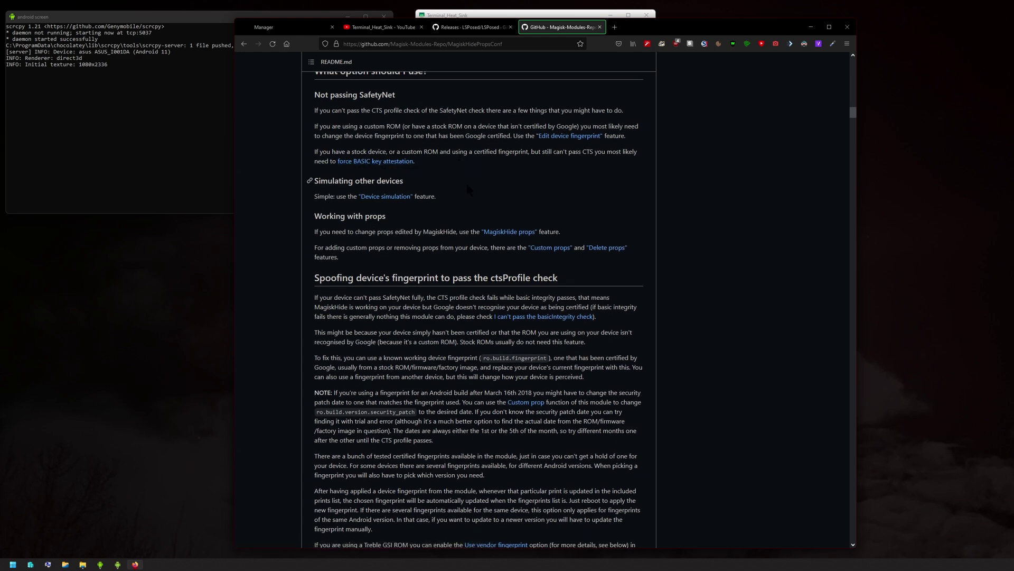
pyautogui.scroll(-3, 464, 180)
pyautogui.scroll(3, 454, 164)
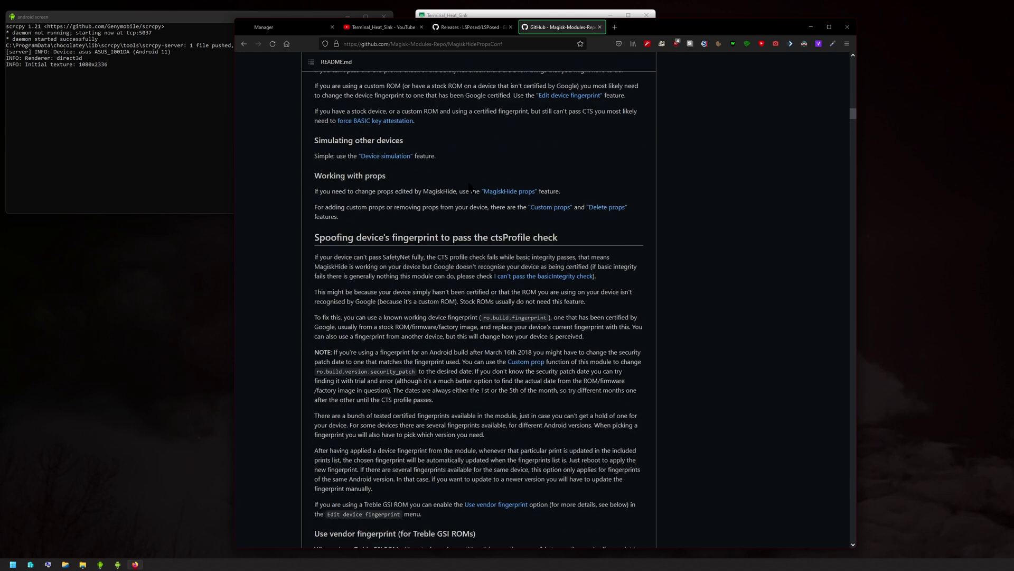
pyautogui.scroll(8, 453, 150)
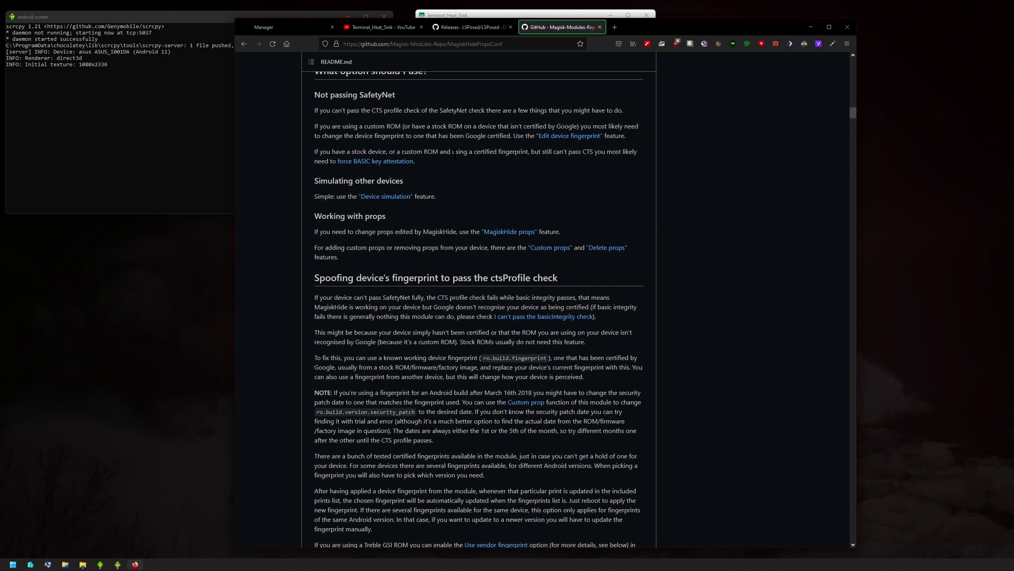
pyautogui.scroll(-1, 474, 228)
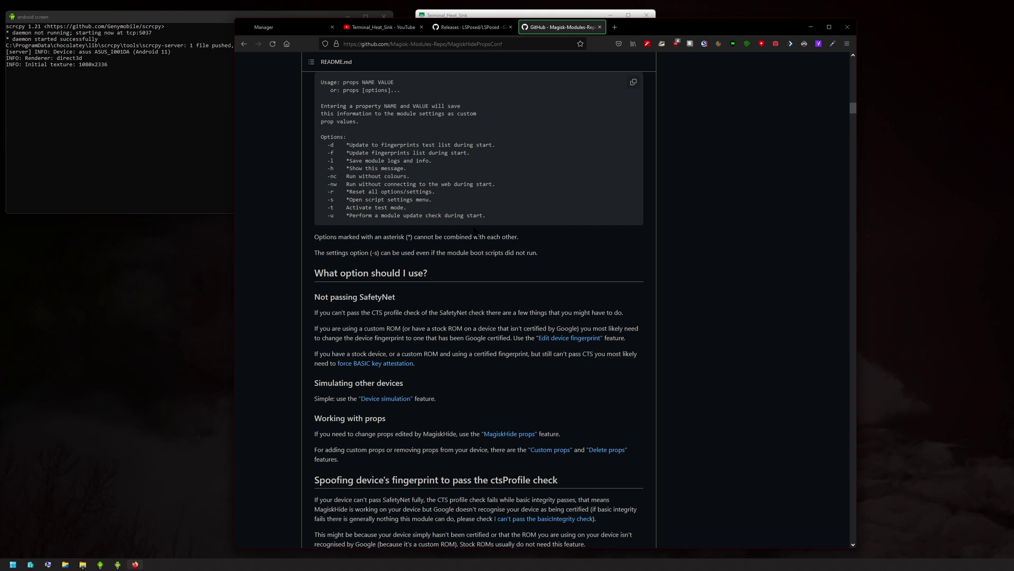
pyautogui.click(518, 15)
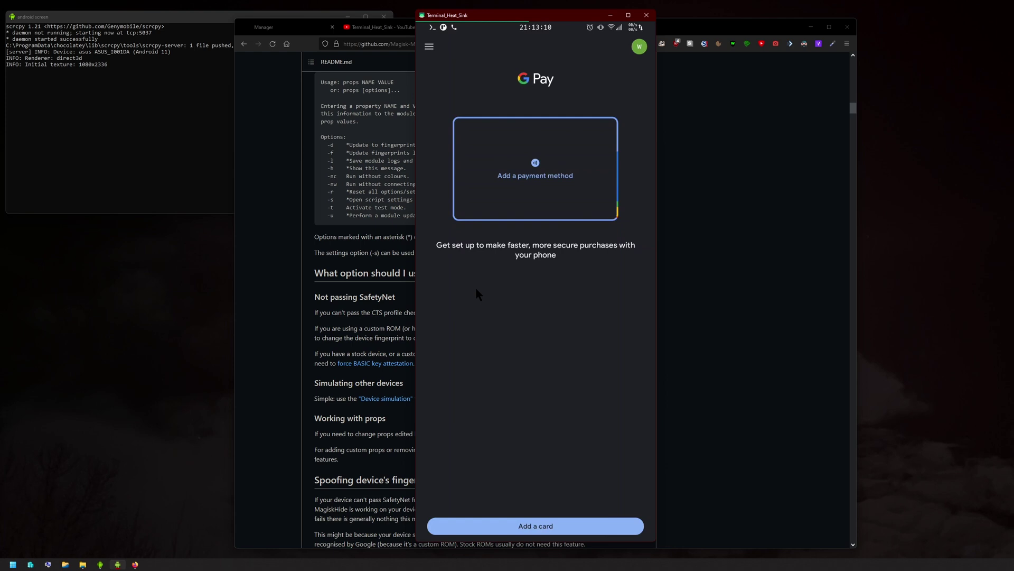
# - Switch from Google Pay to YASNAC via recent apps, showing basic integrity and CTS profile passing
pyautogui.hotkey('alt', 's')
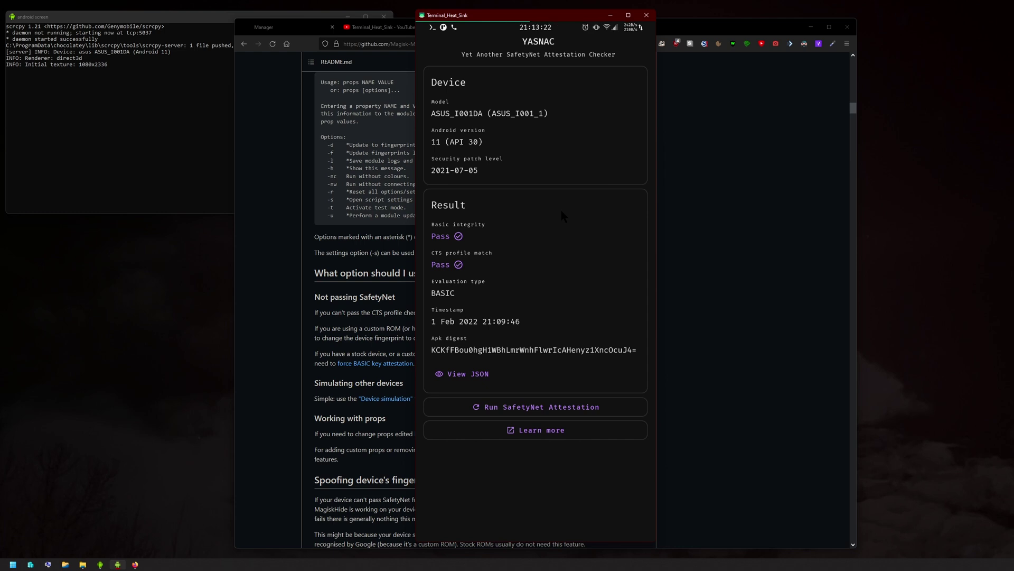
# - Go to the home screen and launch Magisk through its disguised 'Settings' icon
pyautogui.middleClick(562, 251)
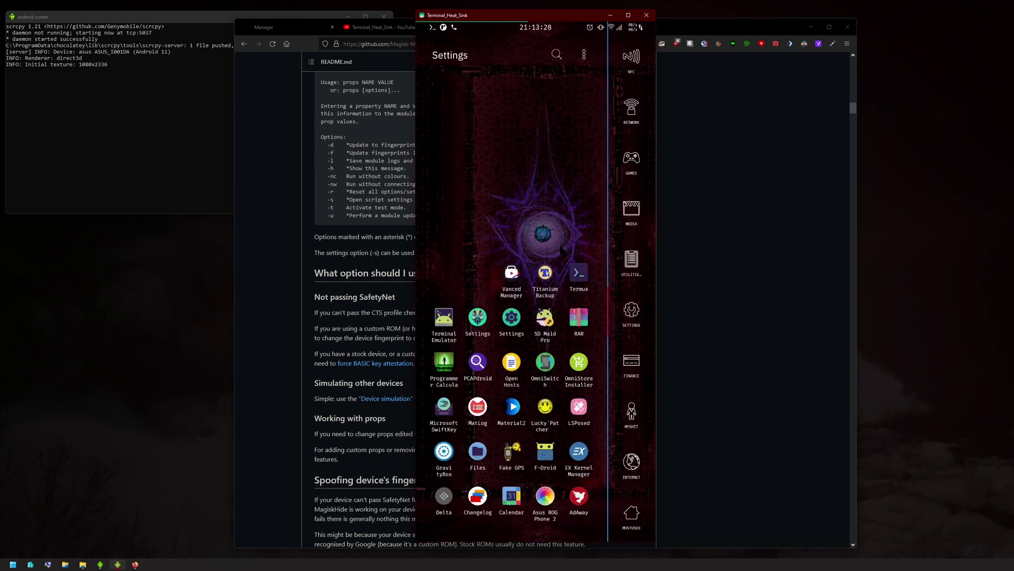
pyautogui.click(478, 317)
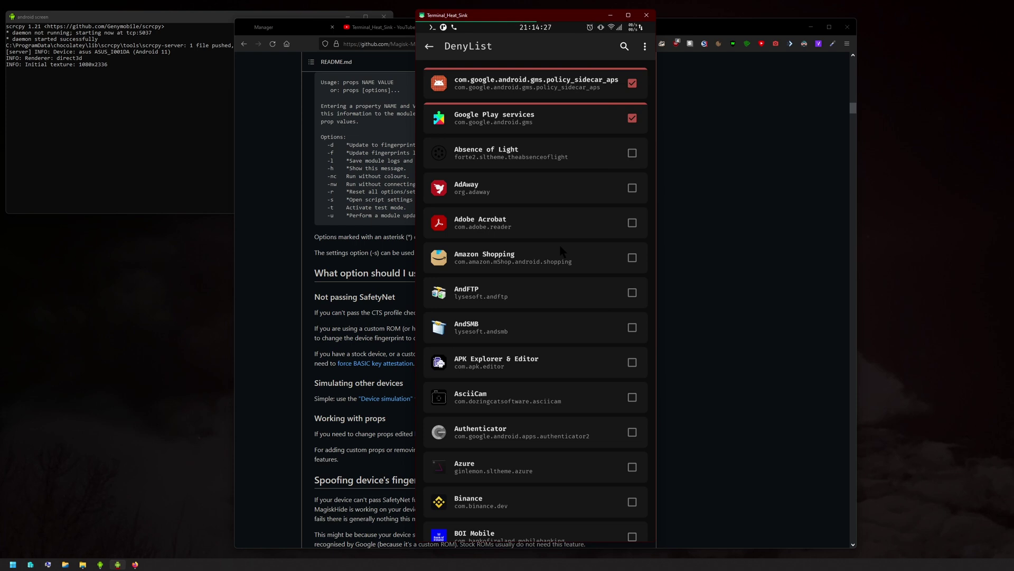
# - Back out to Magisk Settings, check YASNAC in recent apps, go home, and lock the phone
pyautogui.rightClick(562, 251)
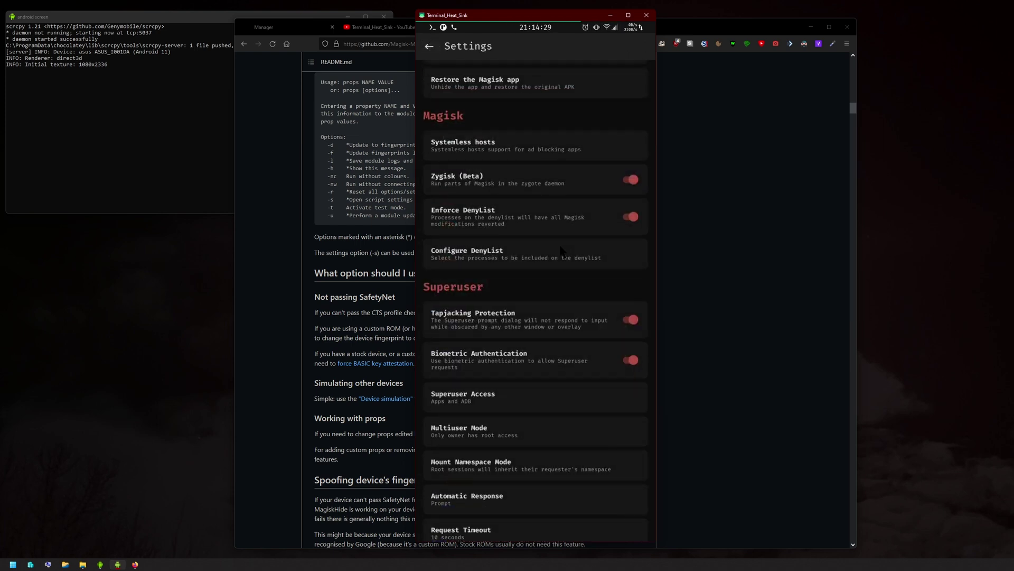
pyautogui.hotkey('alt', 's')
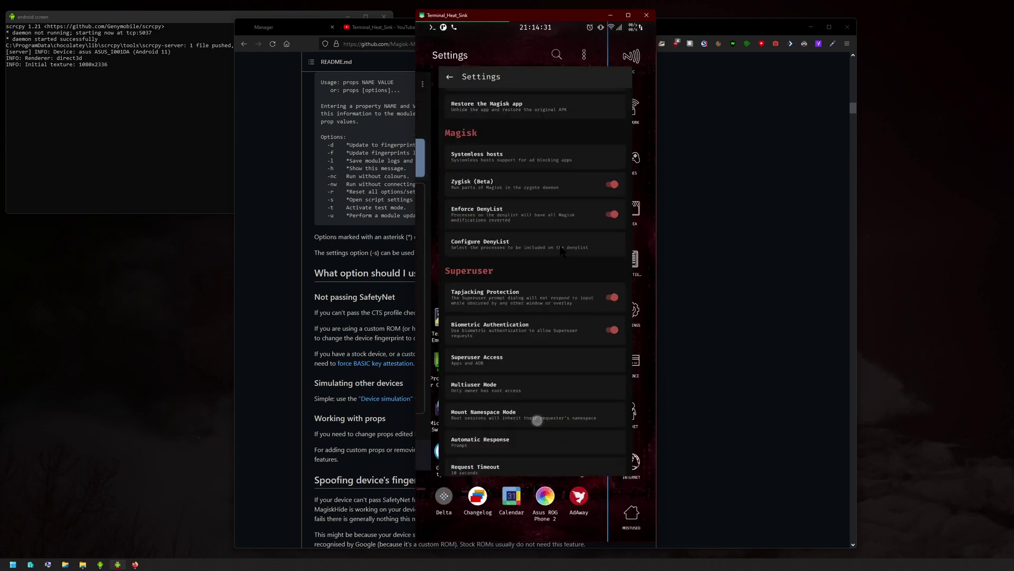
pyautogui.scroll(-2, 562, 251)
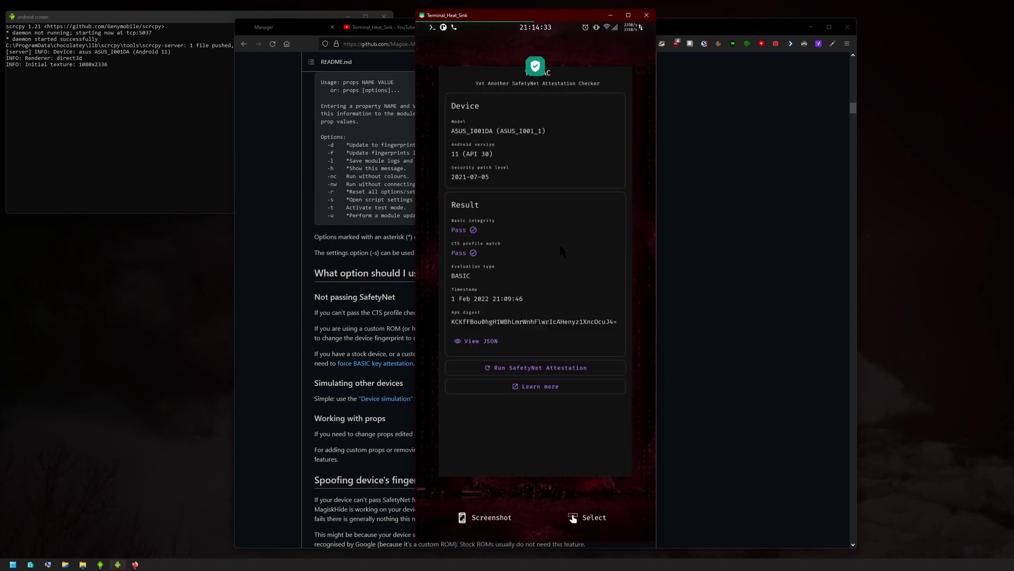
pyautogui.middleClick(562, 251)
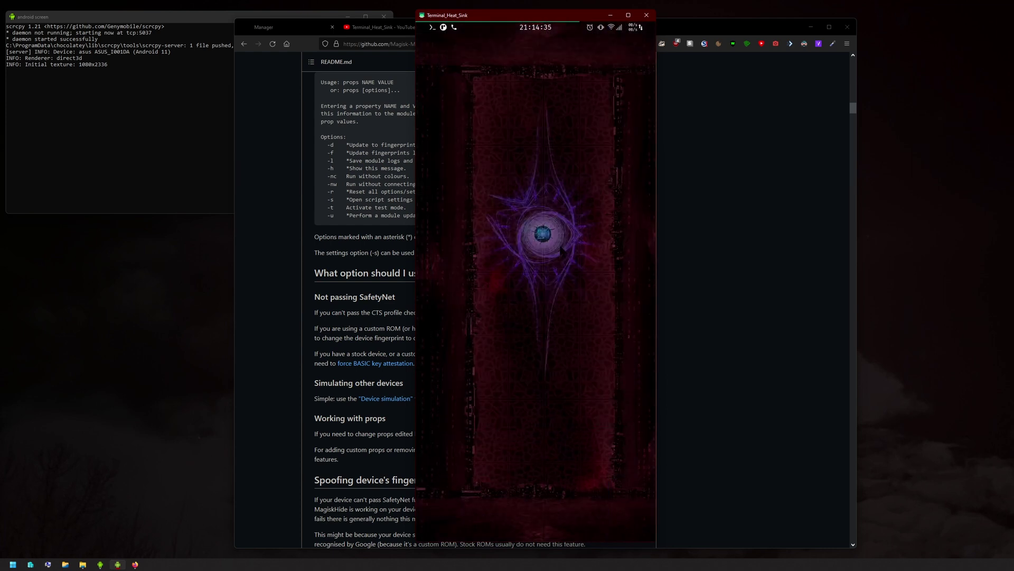
pyautogui.doubleClick(538, 363)
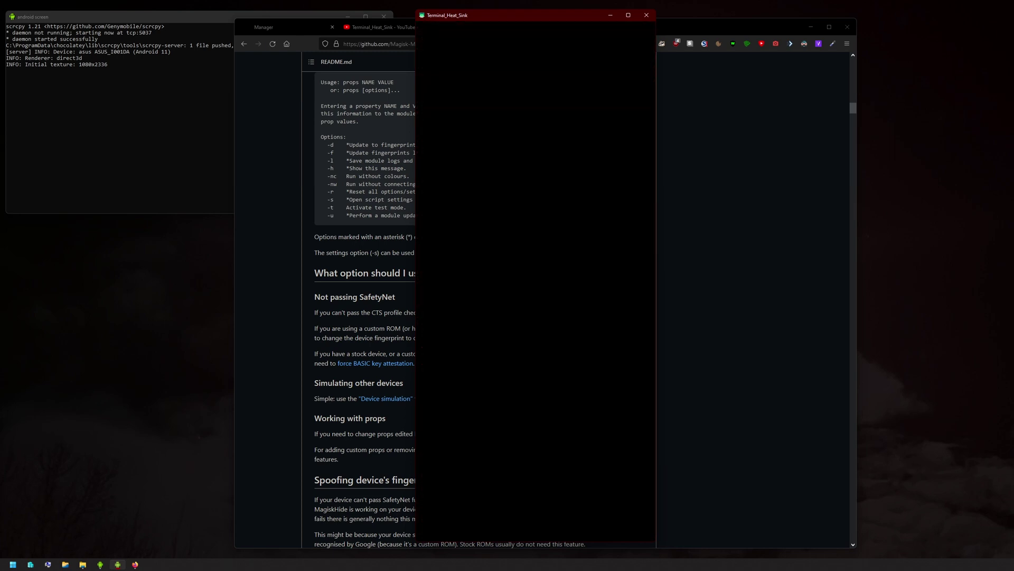